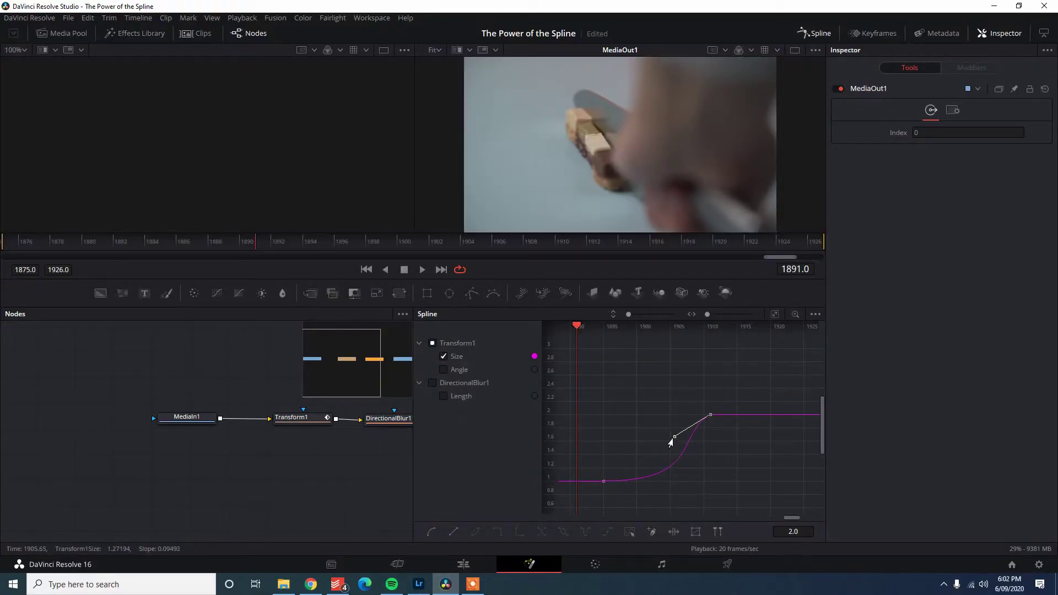
# - Drag the Size curve's end keyframe to reshape the zoom's rise, previewing playback before and after
pyautogui.press('space')
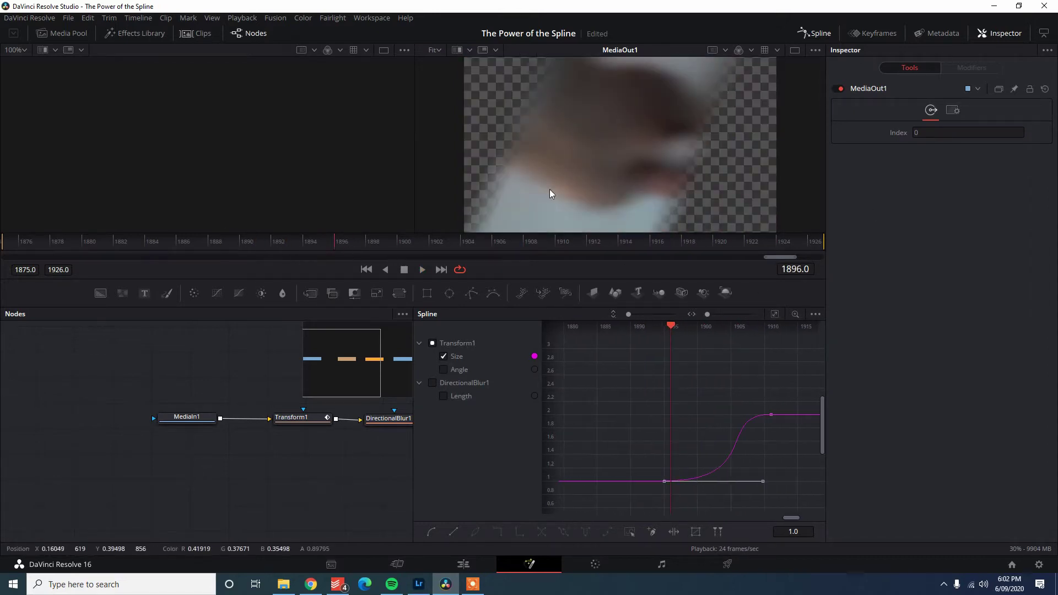
pyautogui.click(279, 242)
pyautogui.moveTo(774, 481); pyautogui.dragTo(801, 482)
pyautogui.press('space')
pyautogui.press('space')
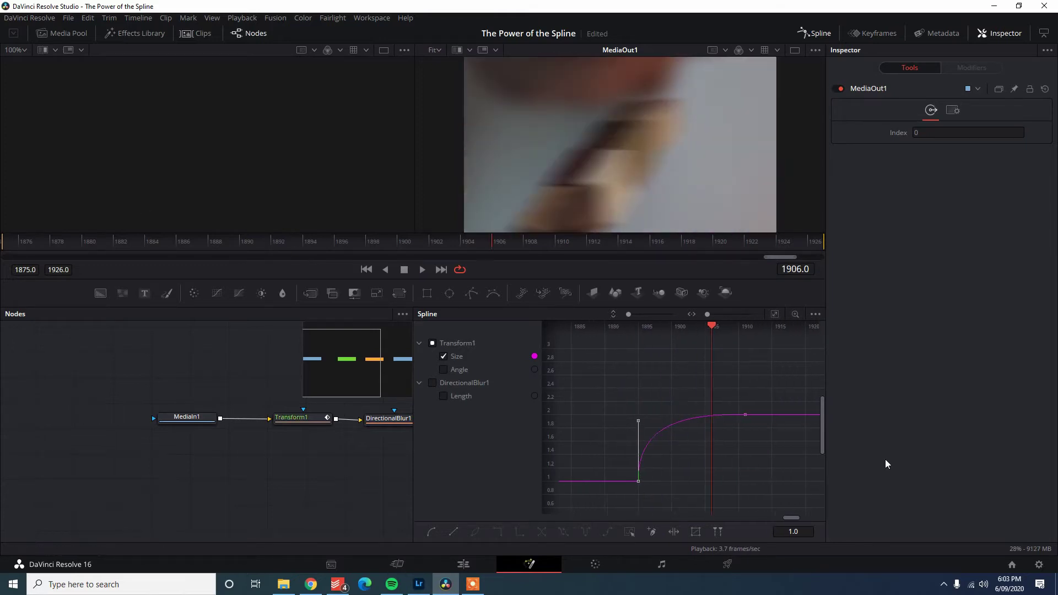
pyautogui.press('space')
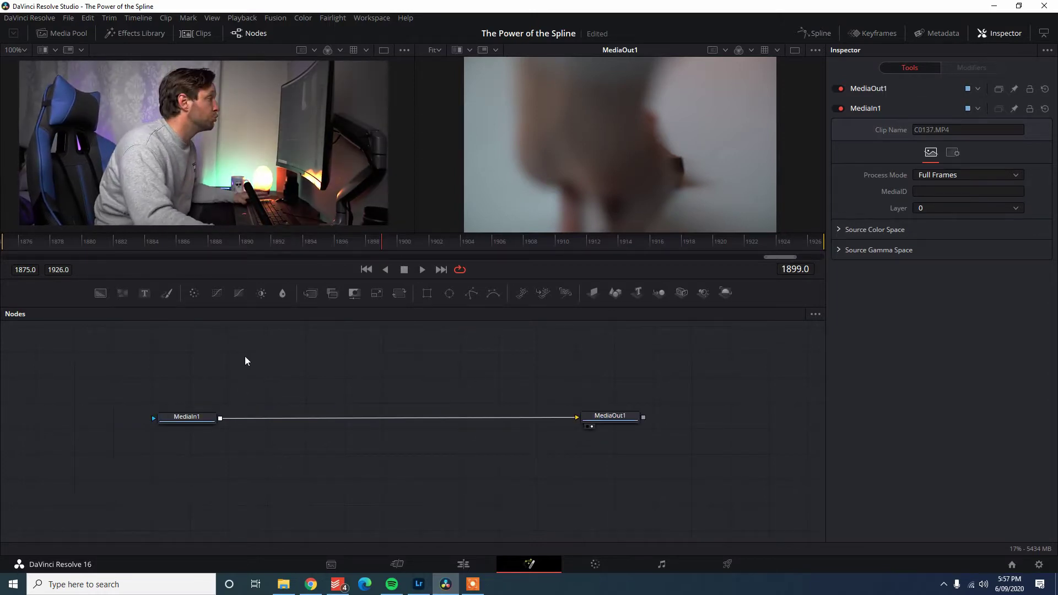
# - Scrub the knife clip between frames 1884 and 1888, then play it from 1885 to 1888
pyautogui.moveTo(171, 242); pyautogui.dragTo(155, 259)
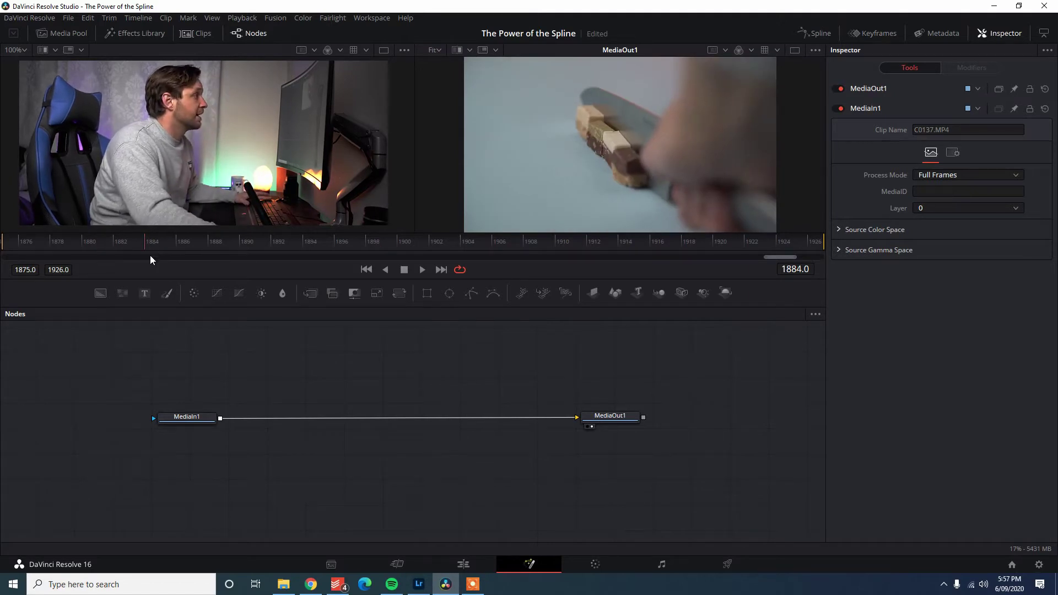
pyautogui.moveTo(151, 259); pyautogui.dragTo(369, 261)
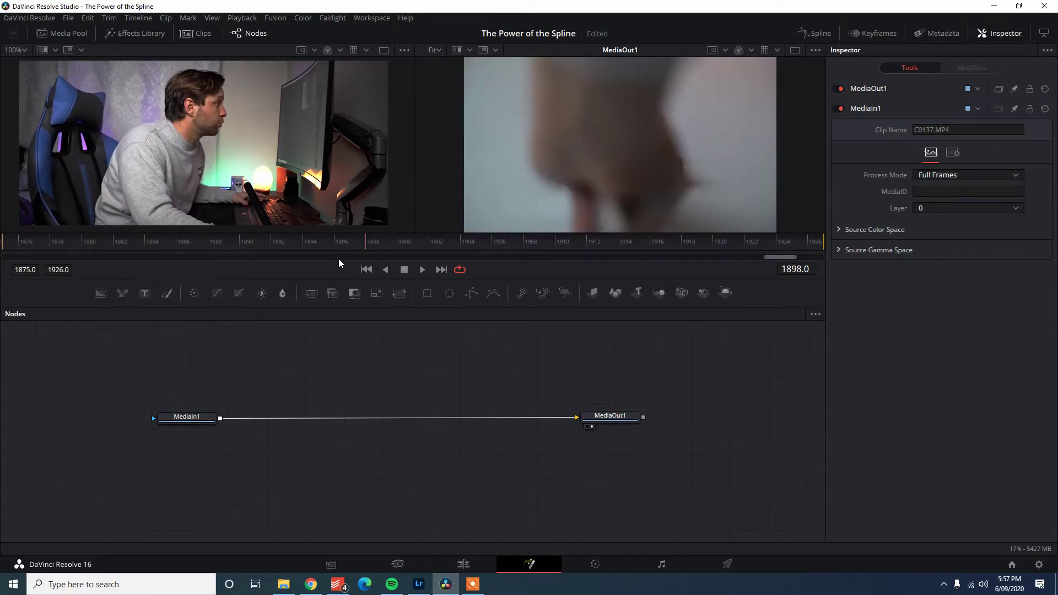
pyautogui.moveTo(238, 247); pyautogui.dragTo(209, 247)
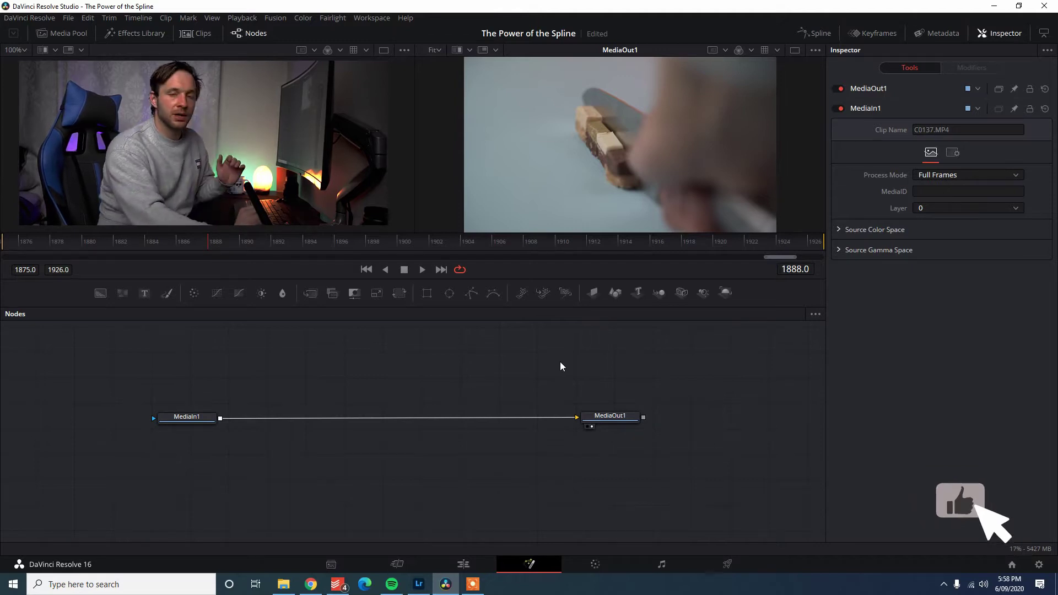
pyautogui.click(161, 243)
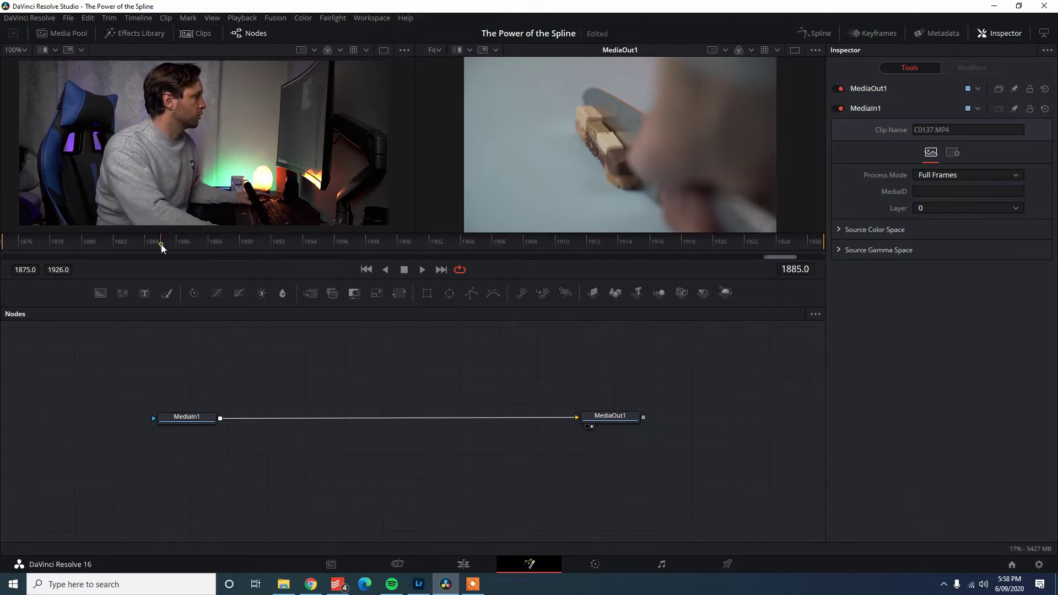
pyautogui.press('space')
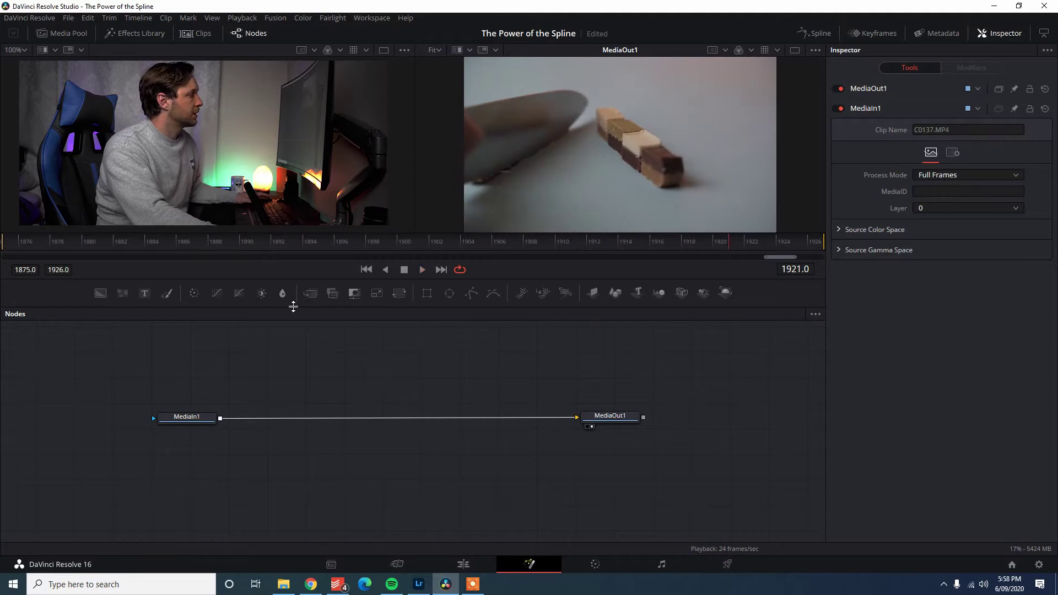
pyautogui.click(209, 243)
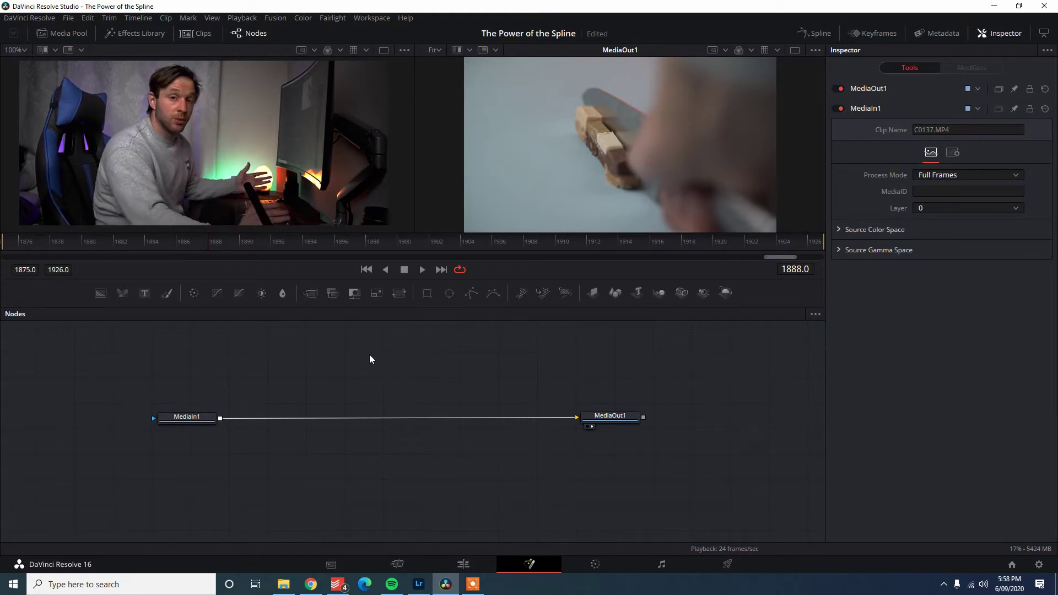
# - Add a Transform node and connect it between MediaIn1 and MediaOut1
pyautogui.hotkey('shift', 'space')
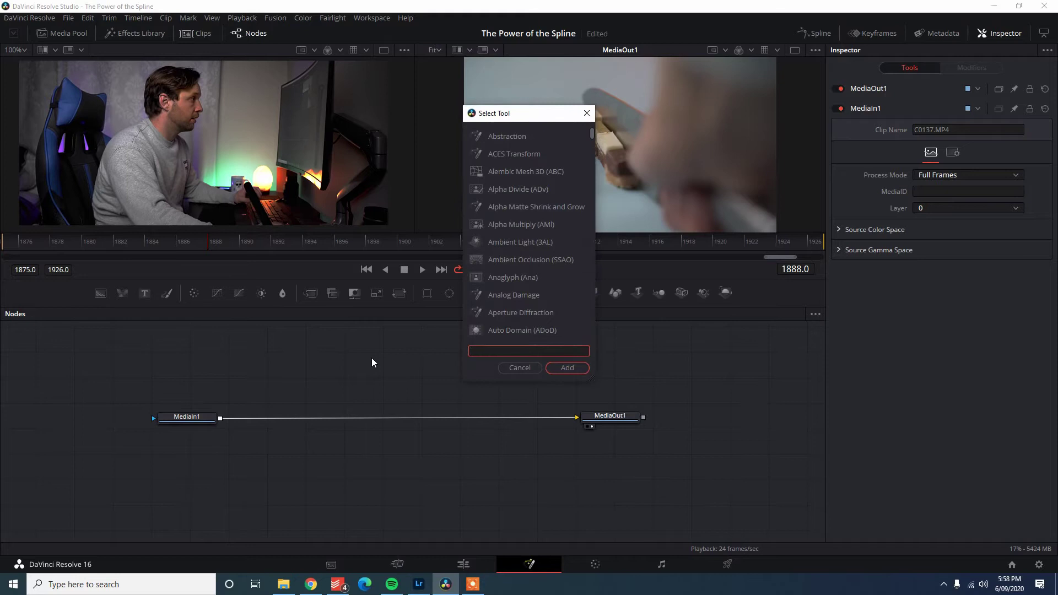
pyautogui.write('tran')
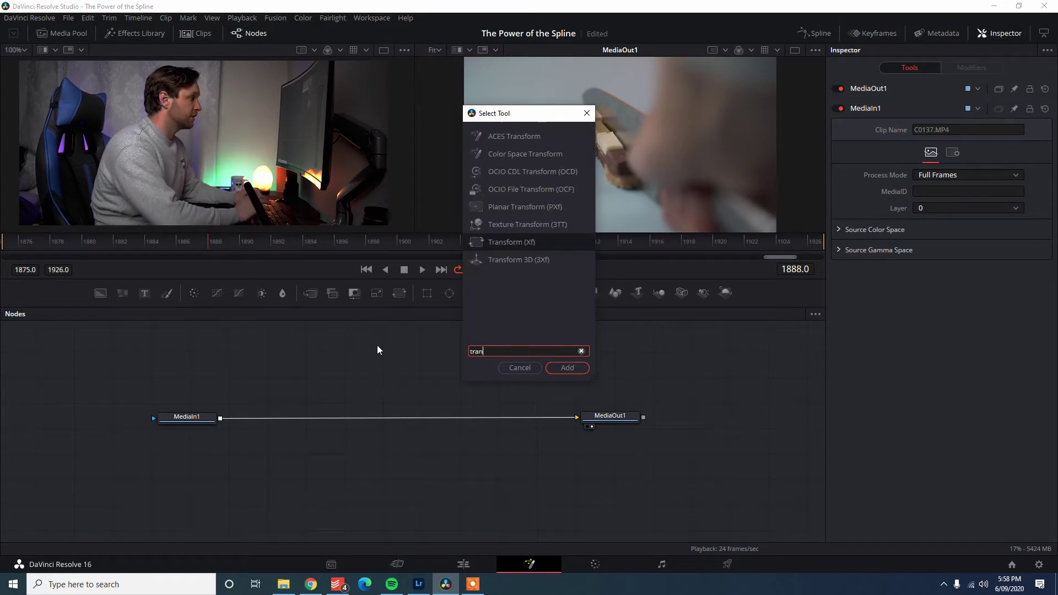
pyautogui.write('s')
pyautogui.click(561, 373)
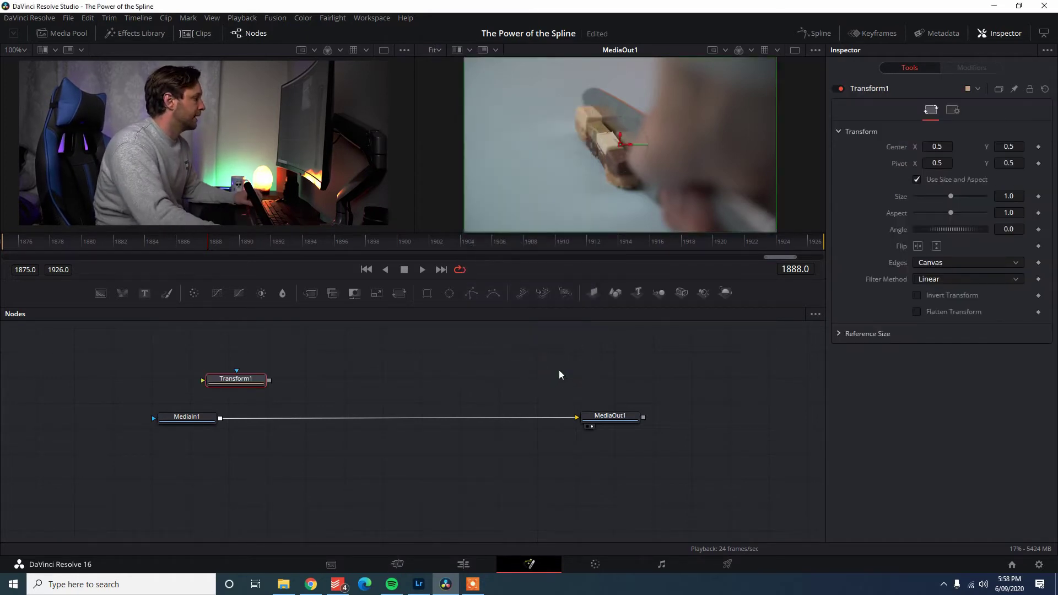
pyautogui.moveTo(294, 412); pyautogui.dragTo(302, 416)
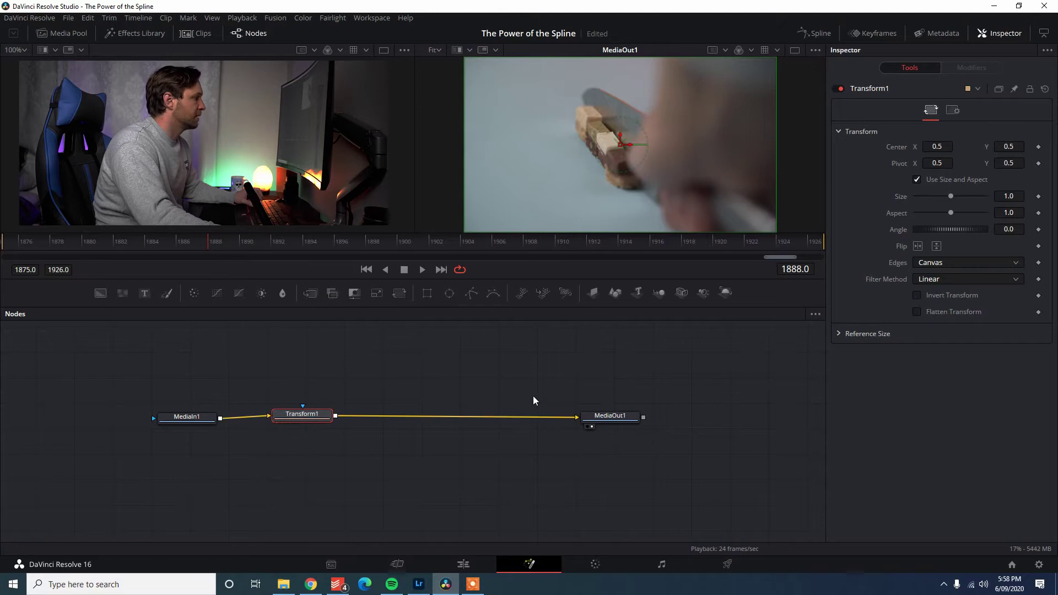
# - Add a Directional Blur node after Transform1 and select DirectionalBlur1
pyautogui.hotkey('shift', 'space')
pyautogui.press('BackSpace')
pyautogui.press('BackSpace')
pyautogui.press('BackSpace')
pyautogui.press('BackSpace')
pyautogui.press('BackSpace')
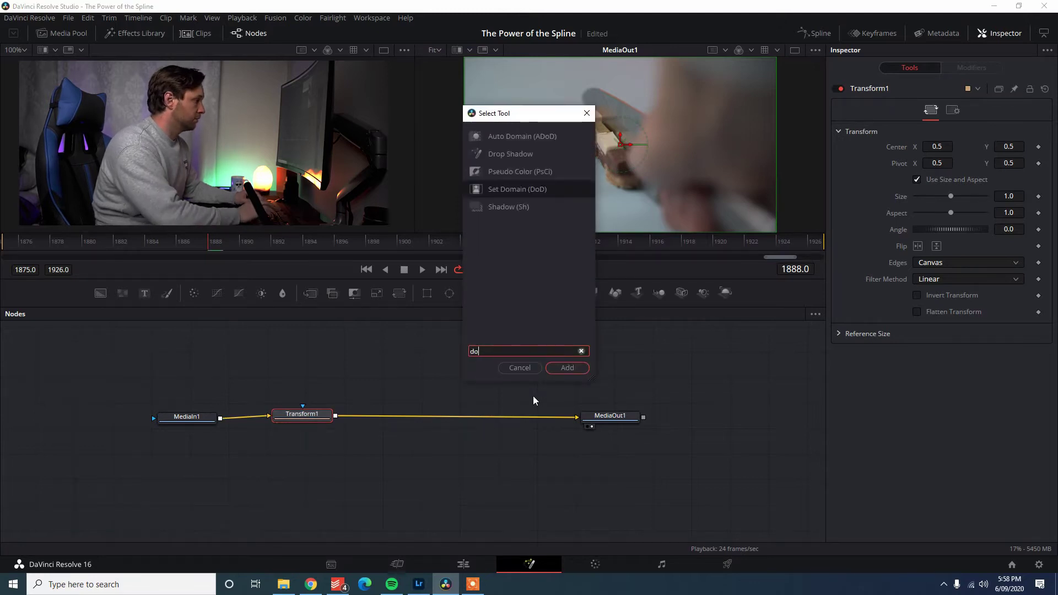
pyautogui.write('direc')
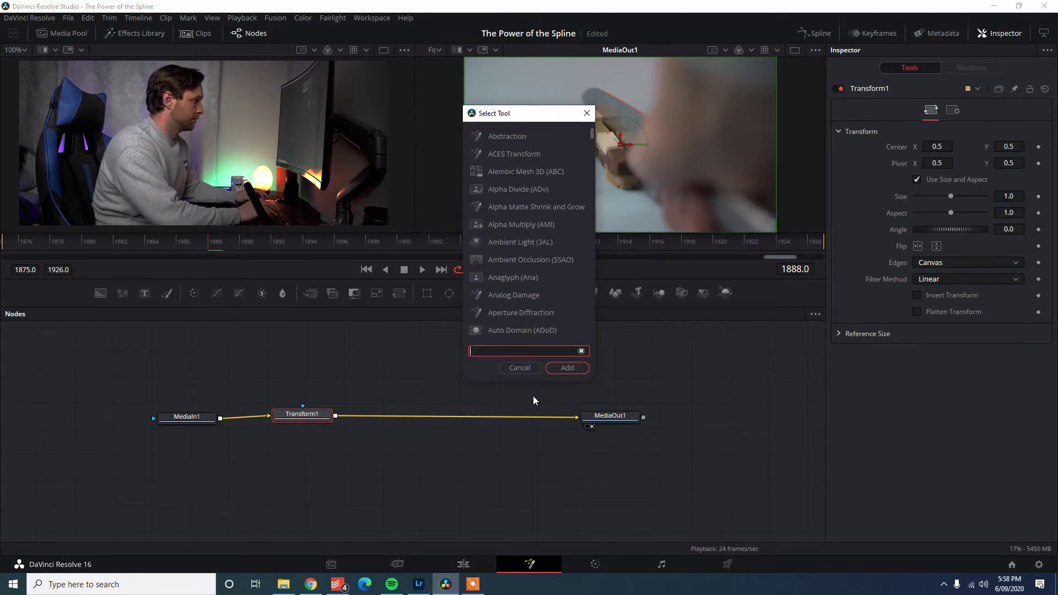
pyautogui.write('t')
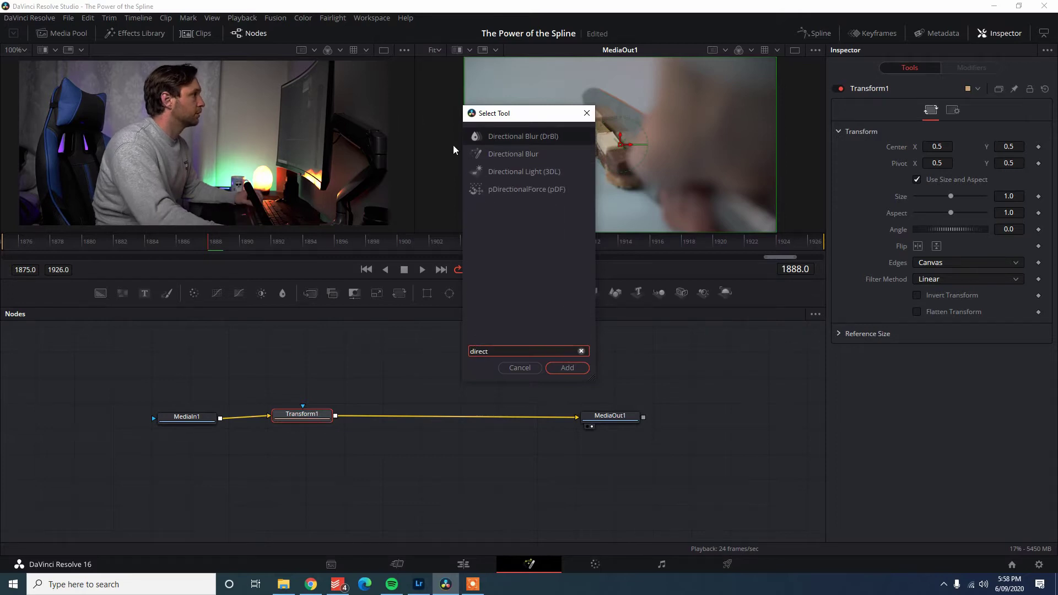
pyautogui.click(513, 153)
pyautogui.click(564, 368)
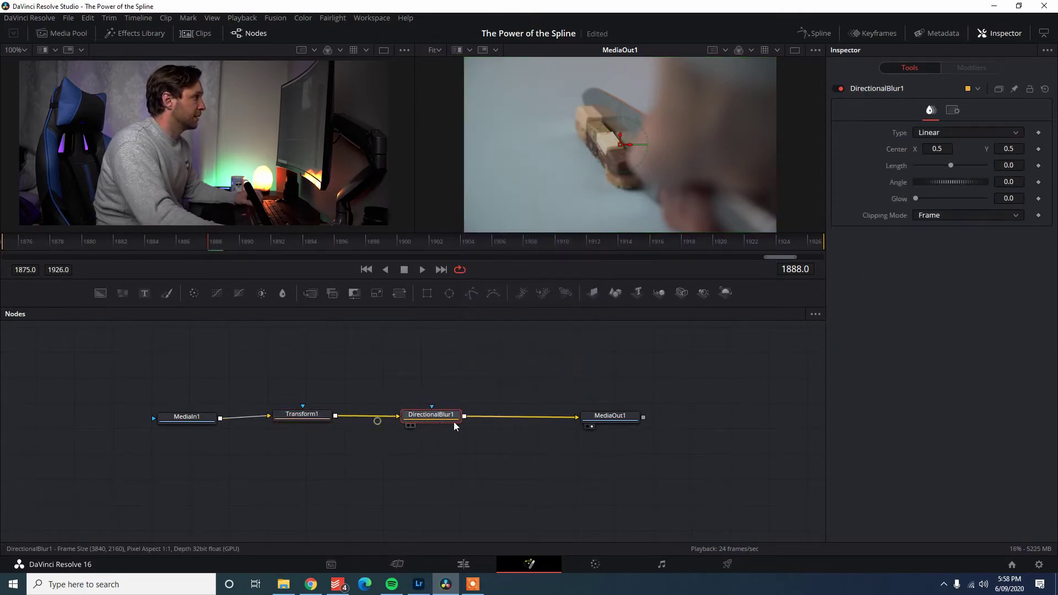
pyautogui.click(467, 424)
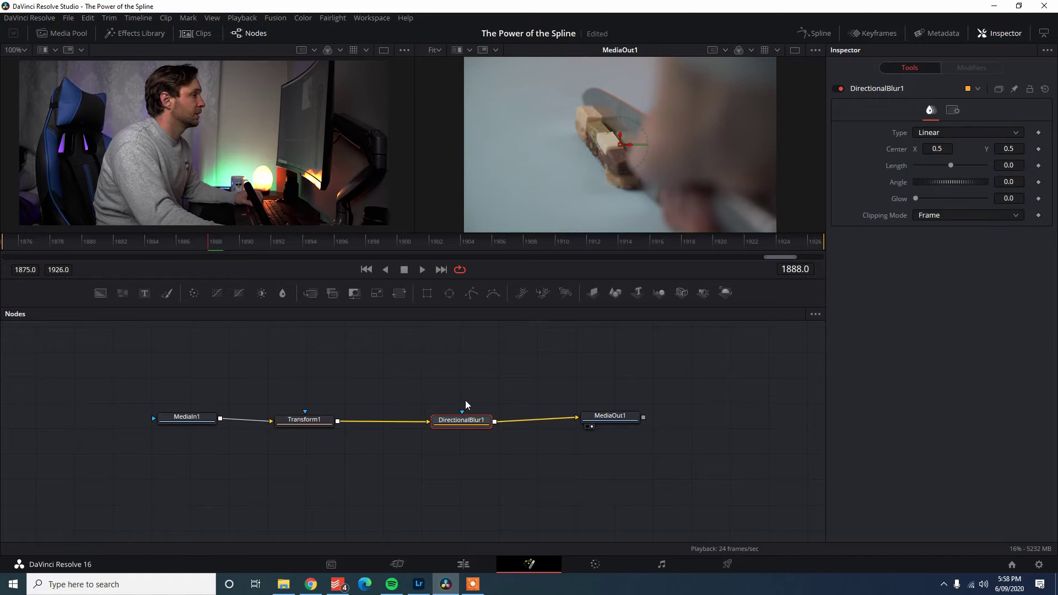
# - Keyframe Transform1's Size at 1.0 on frame 1893 and 2 on frame 1909
pyautogui.click(329, 425)
pyautogui.moveTo(209, 241); pyautogui.dragTo(286, 241)
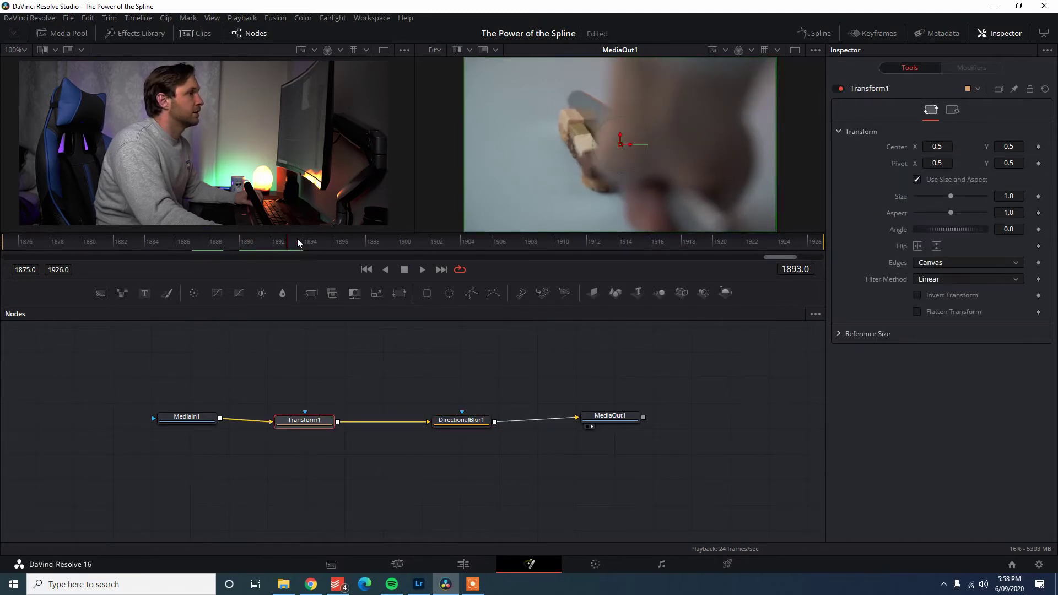
pyautogui.click(1037, 196)
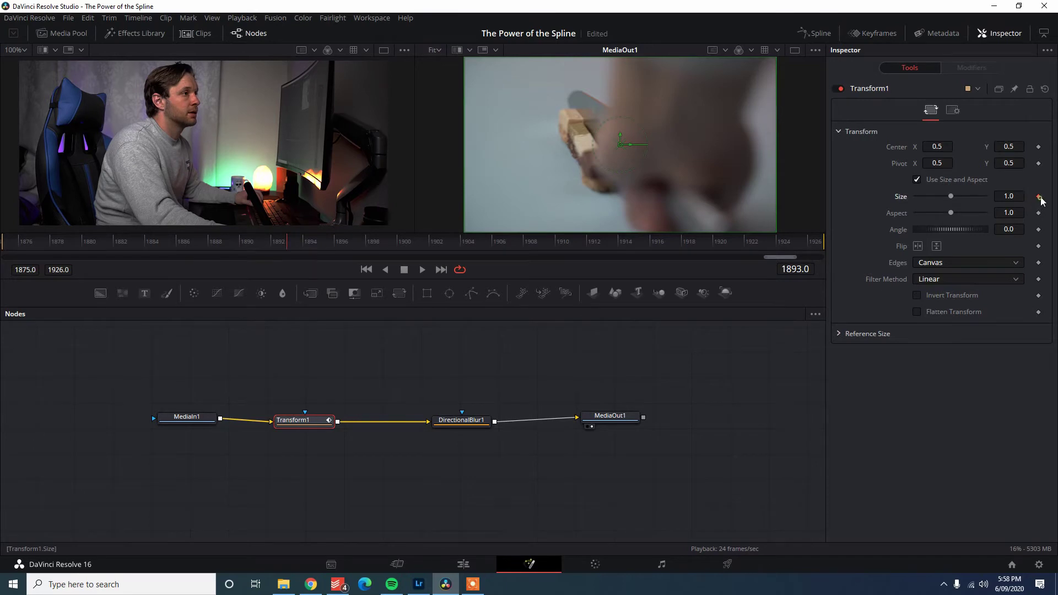
pyautogui.moveTo(480, 243); pyautogui.dragTo(546, 252)
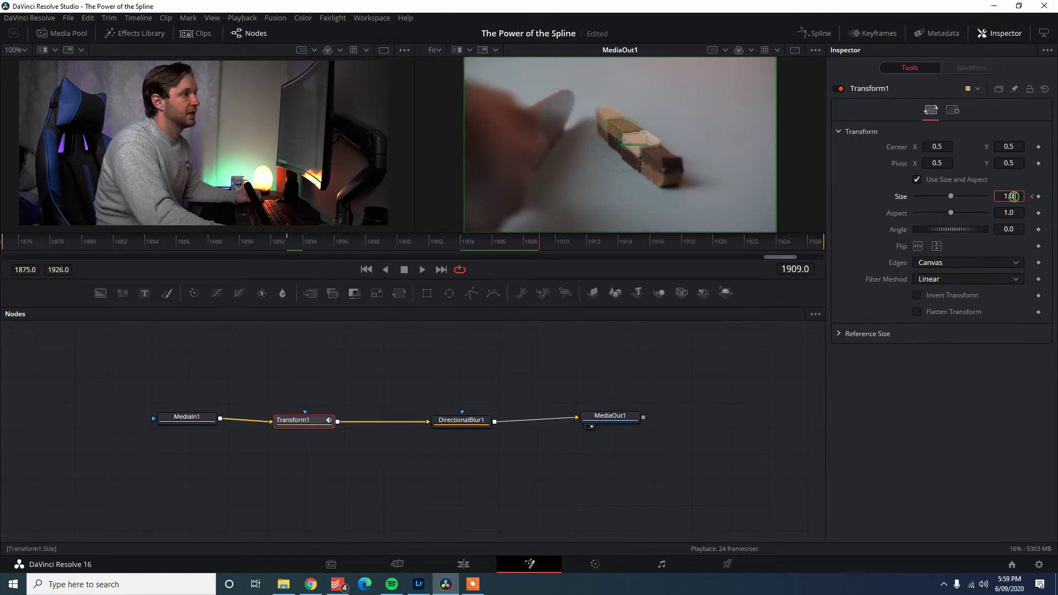
pyautogui.write('2')
pyautogui.press('Tab')
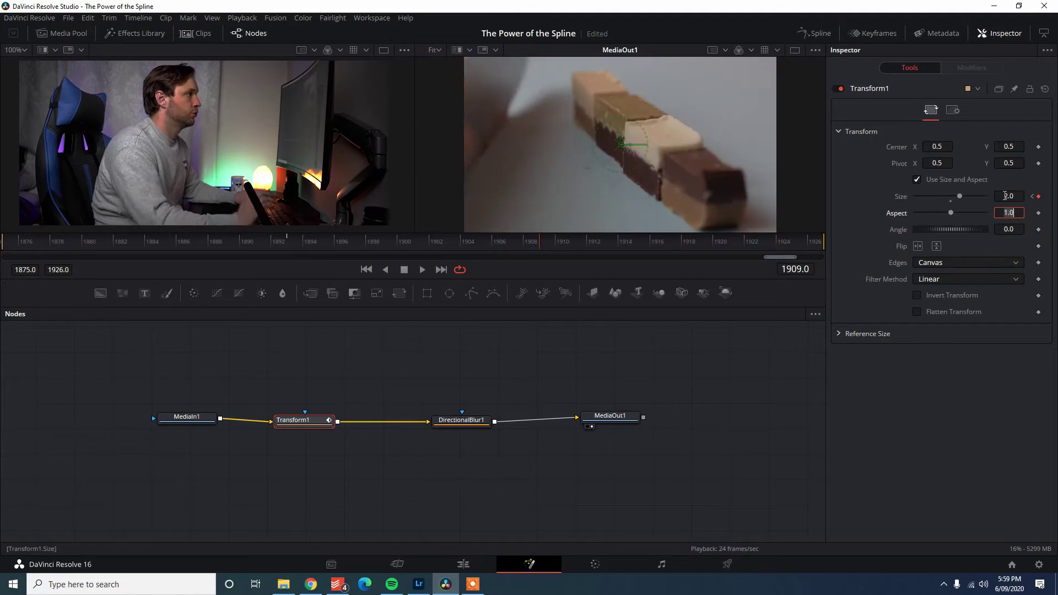
pyautogui.click(286, 245)
# - Keyframe Transform1's Angle at 0 on frame 1893 and 360 on frame 1909
pyautogui.moveTo(308, 424); pyautogui.dragTo(307, 420)
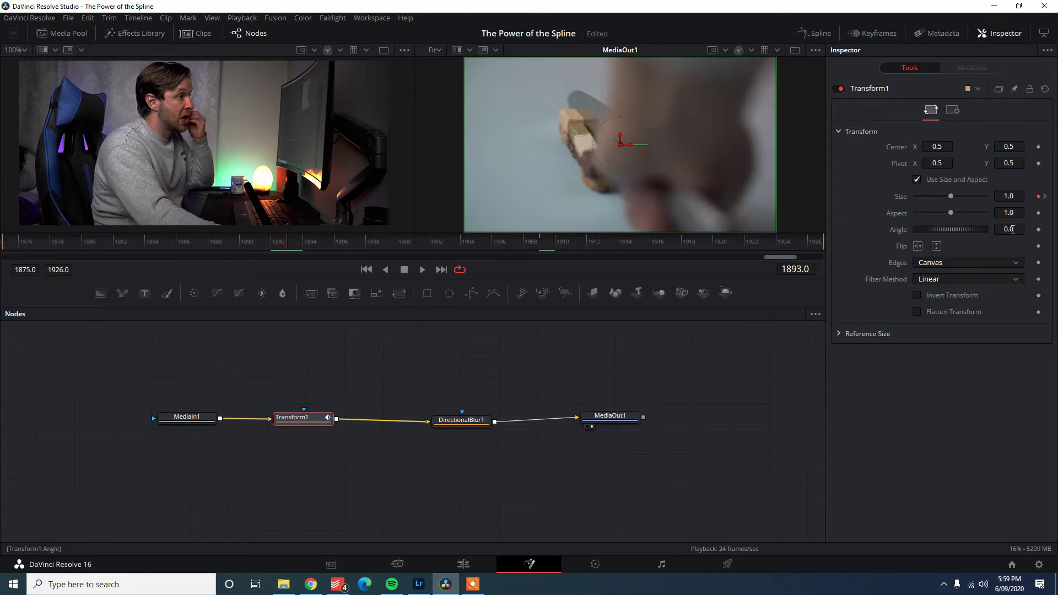
pyautogui.click(1038, 228)
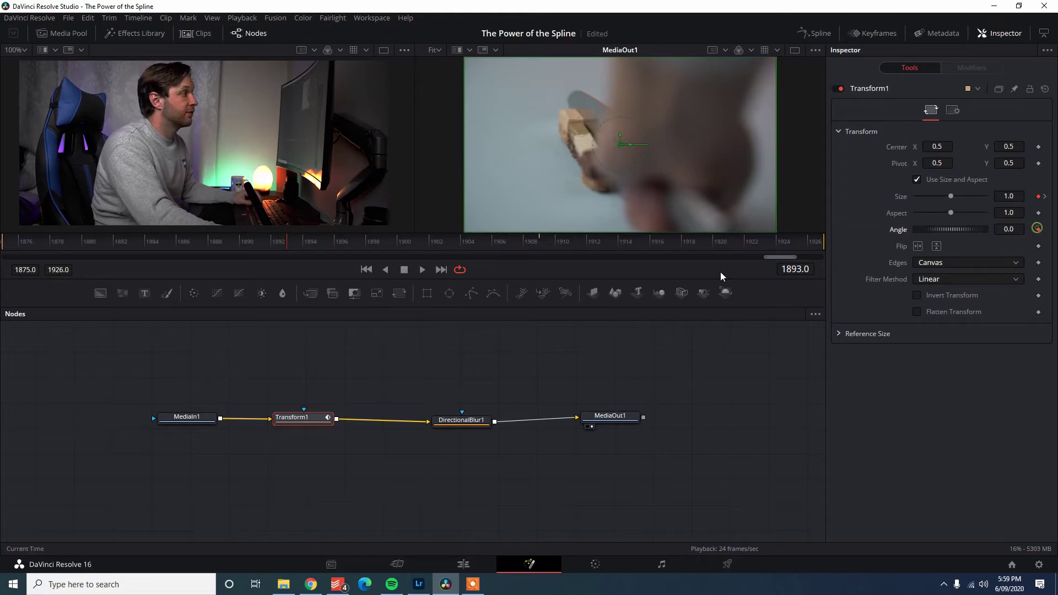
pyautogui.click(543, 244)
pyautogui.write('360')
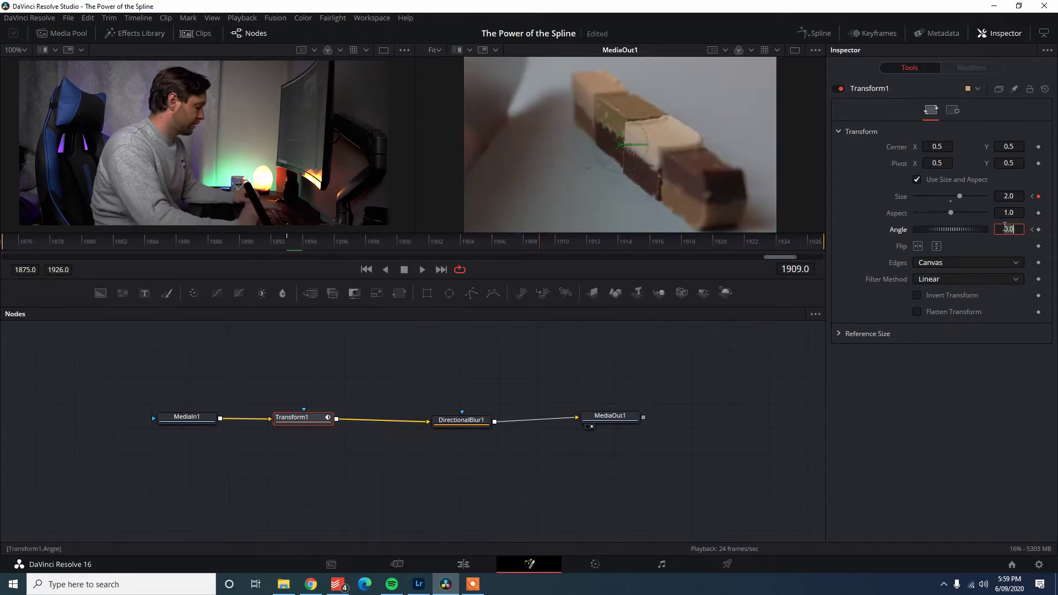
pyautogui.press('Tab')
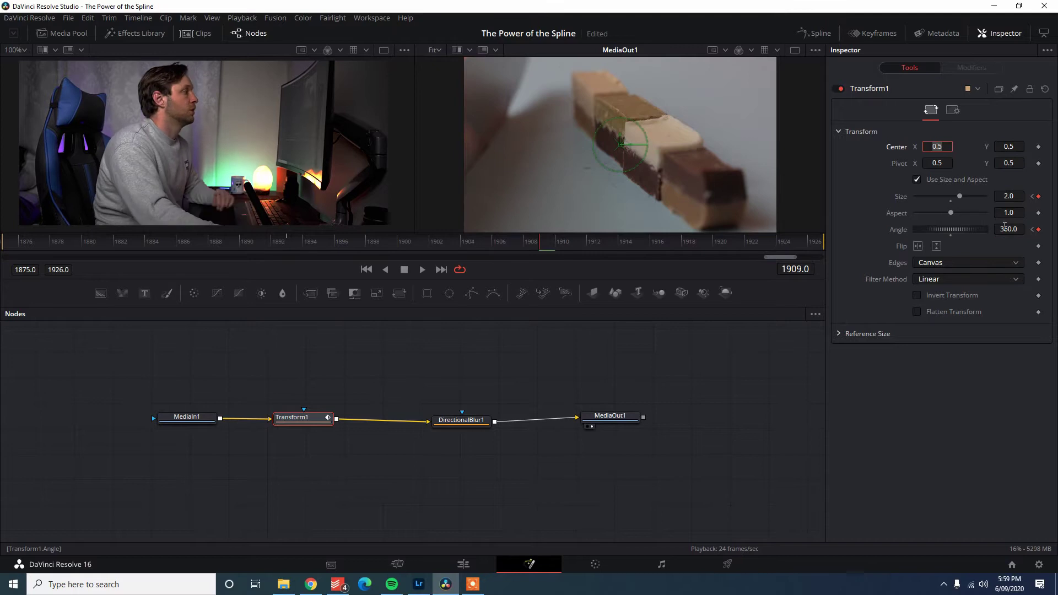
pyautogui.click(288, 243)
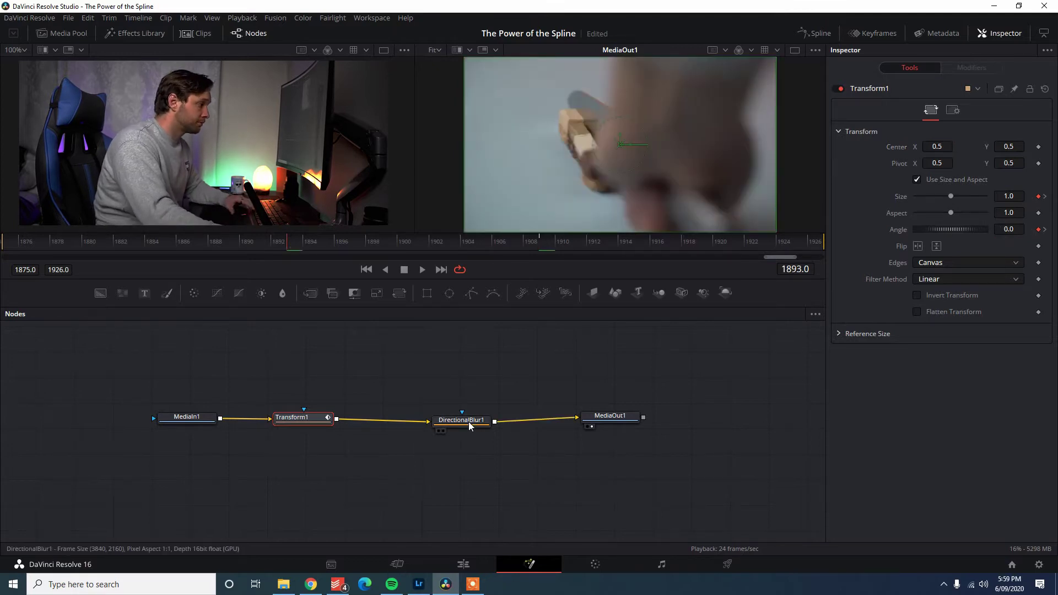
pyautogui.moveTo(468, 422); pyautogui.dragTo(467, 418)
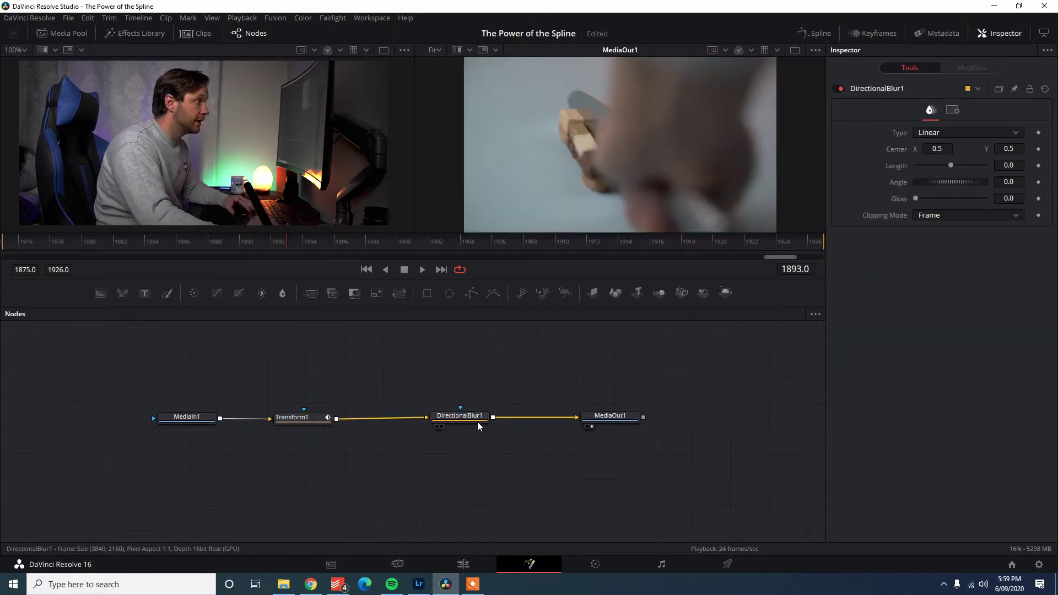
# - Play the zoom-and-spin, then keyframe DirectionalBlur1's Length at 0 on frame 1893
pyautogui.press('space')
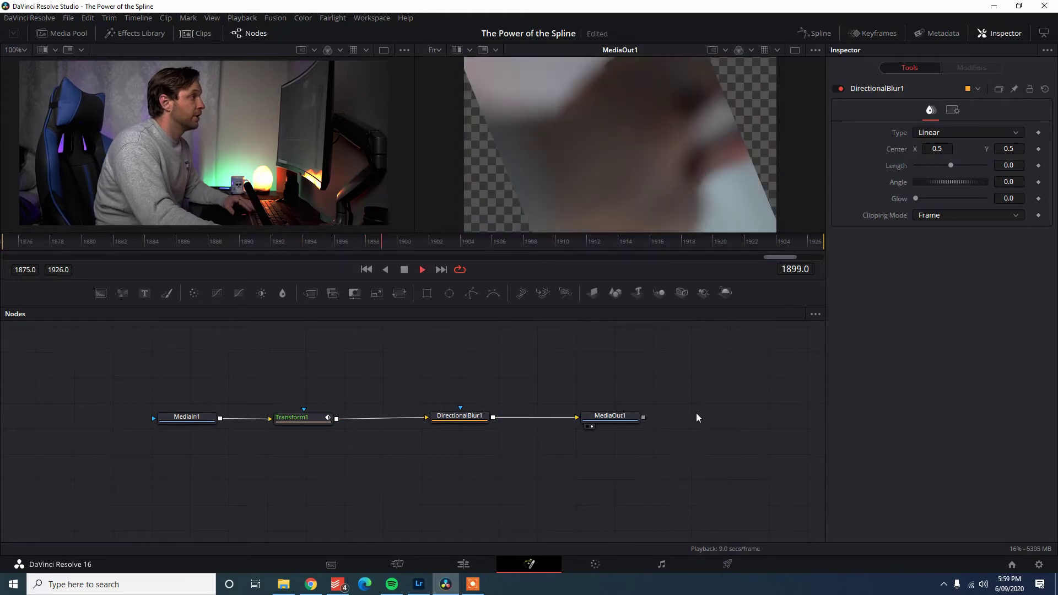
pyautogui.press('space')
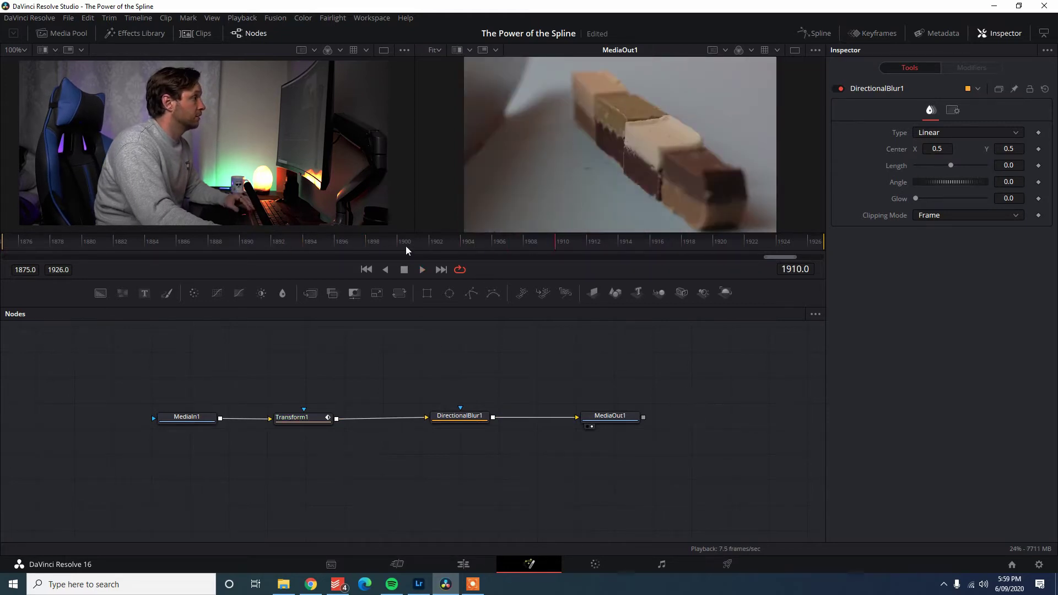
pyautogui.click(292, 417)
pyautogui.click(458, 415)
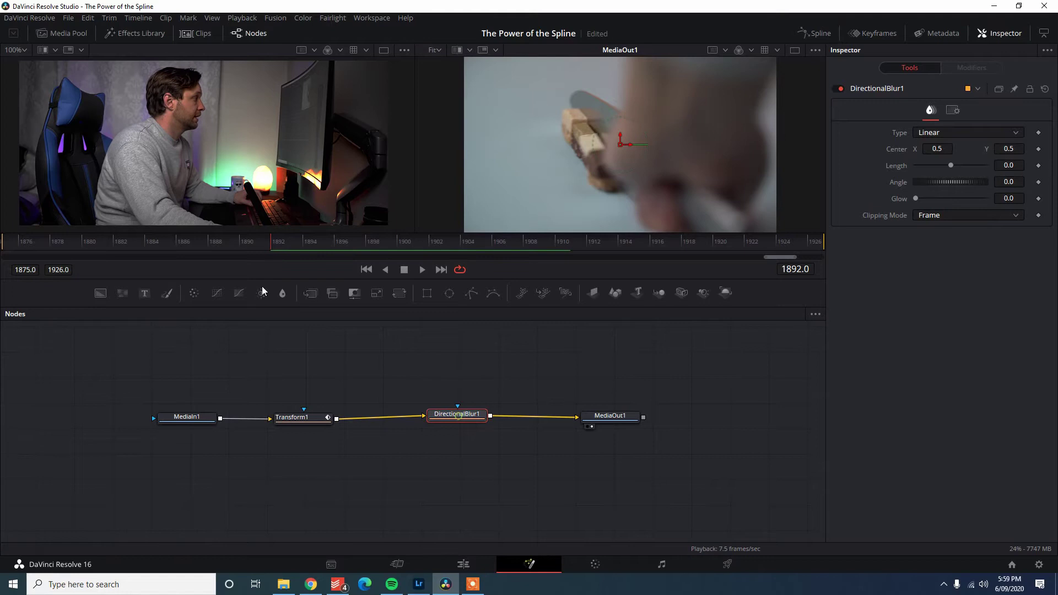
pyautogui.moveTo(458, 415); pyautogui.dragTo(460, 419)
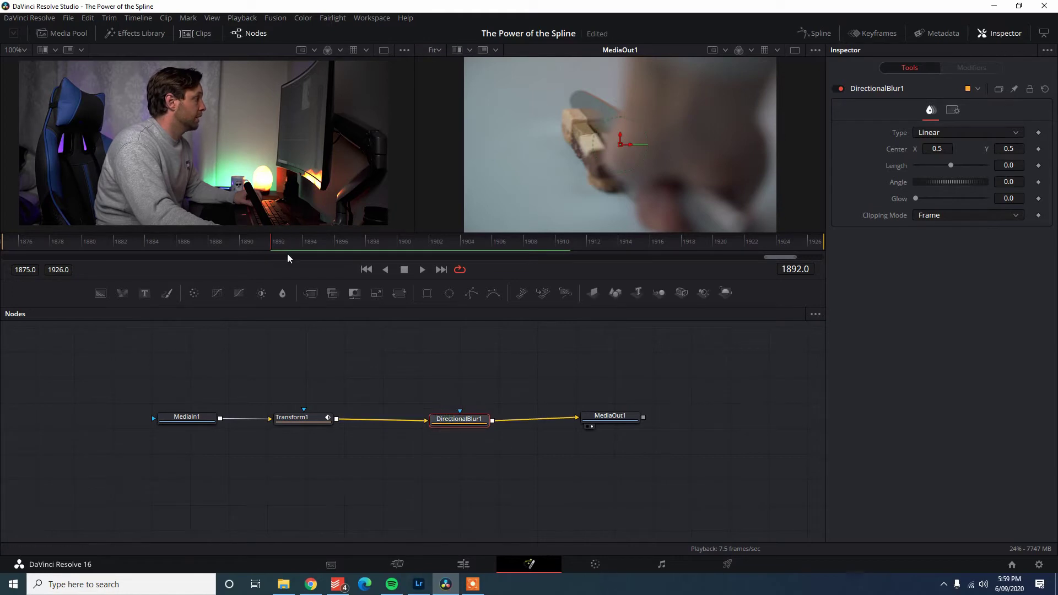
pyautogui.click(292, 417)
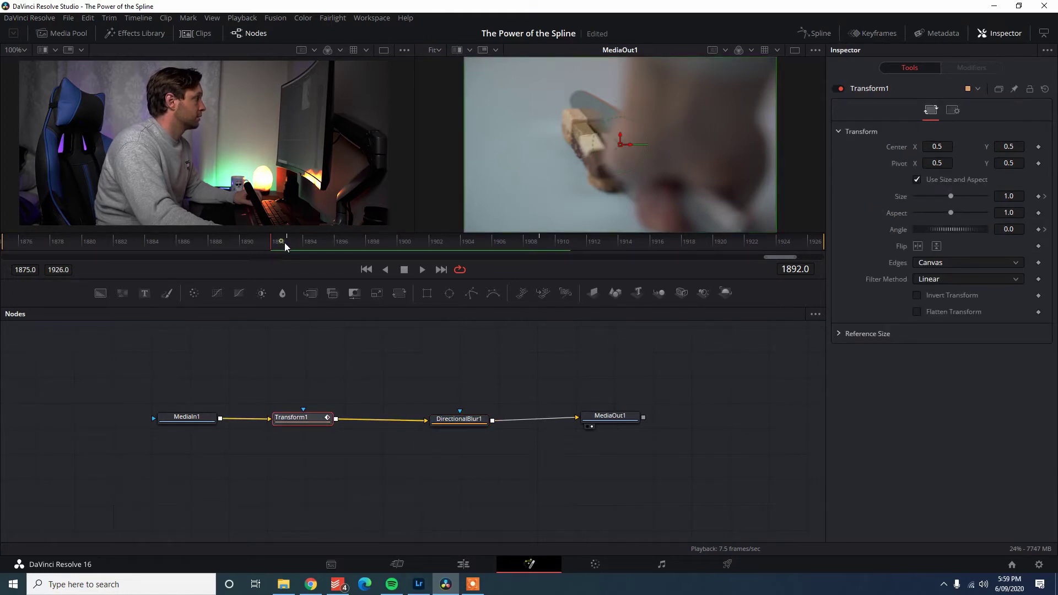
pyautogui.click(286, 242)
pyautogui.click(468, 421)
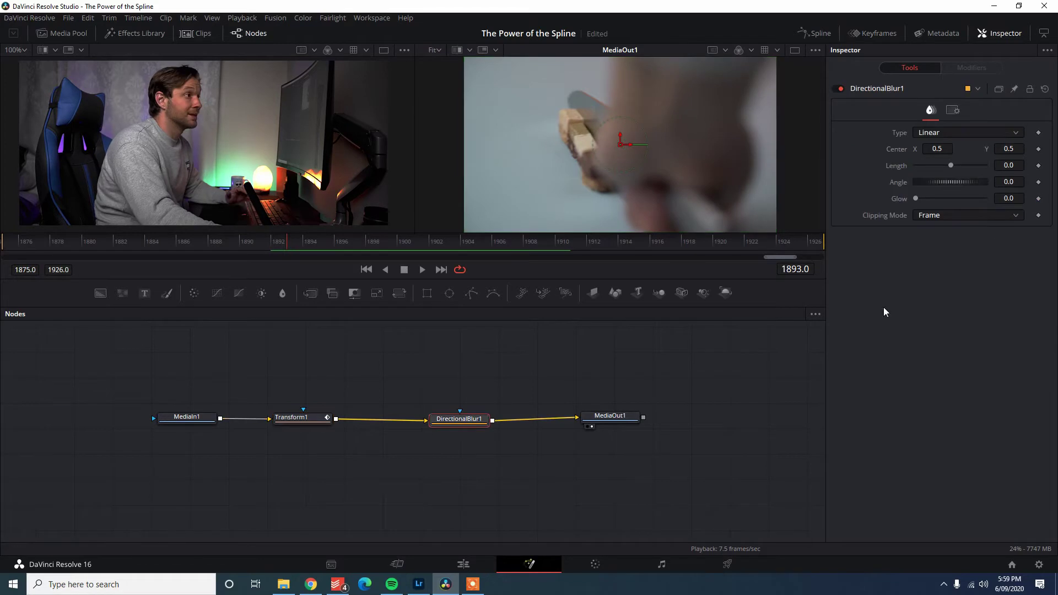
pyautogui.moveTo(951, 165); pyautogui.dragTo(976, 165)
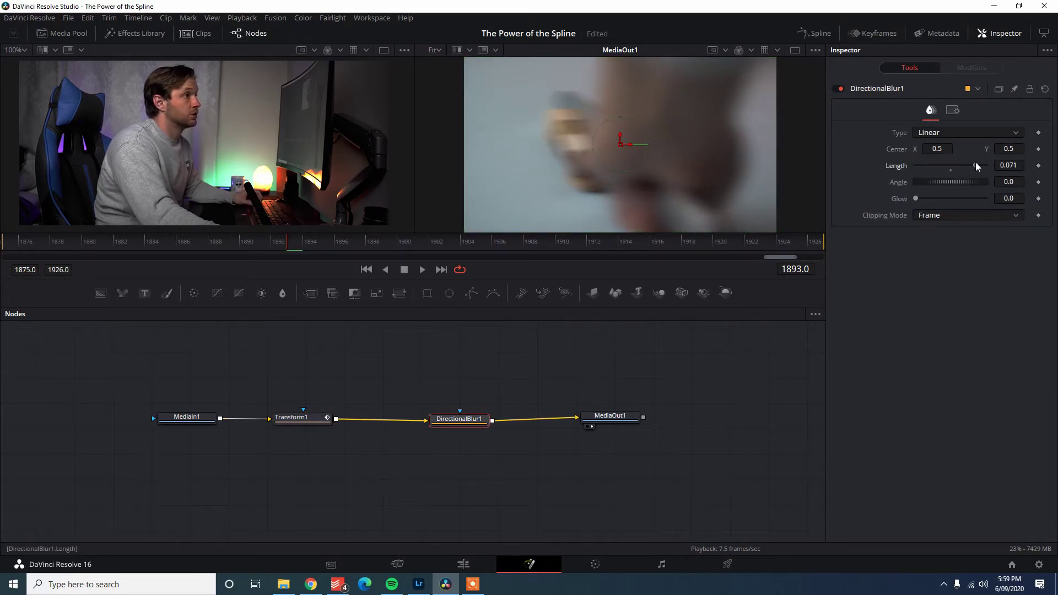
pyautogui.moveTo(975, 163); pyautogui.dragTo(954, 165)
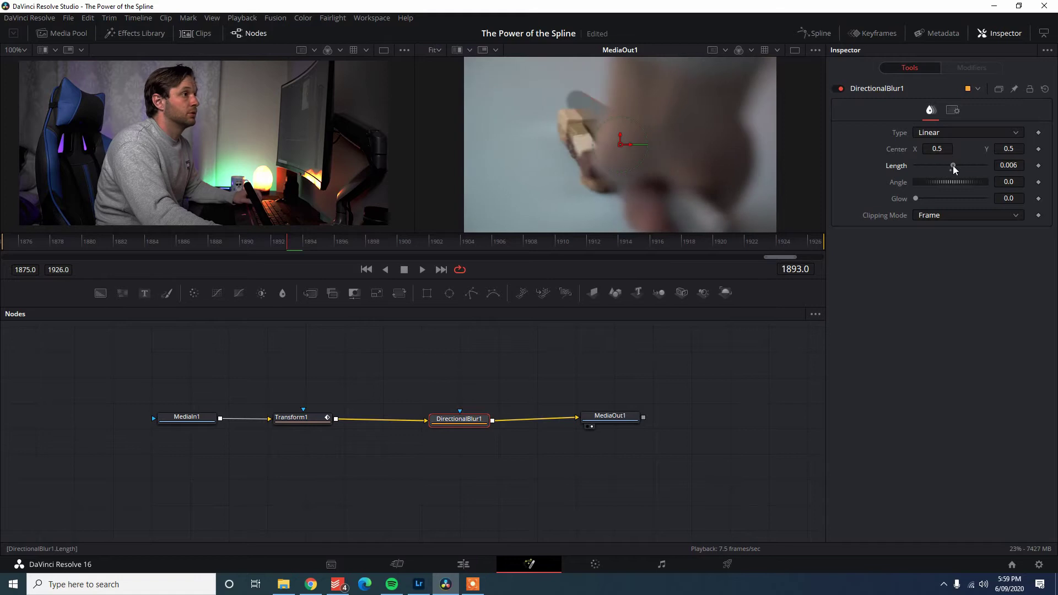
pyautogui.click(1039, 165)
# - Ramp the blur Length up to 0.1 near frame 1908, back to 0 at 1910, and play back
pyautogui.click(318, 243)
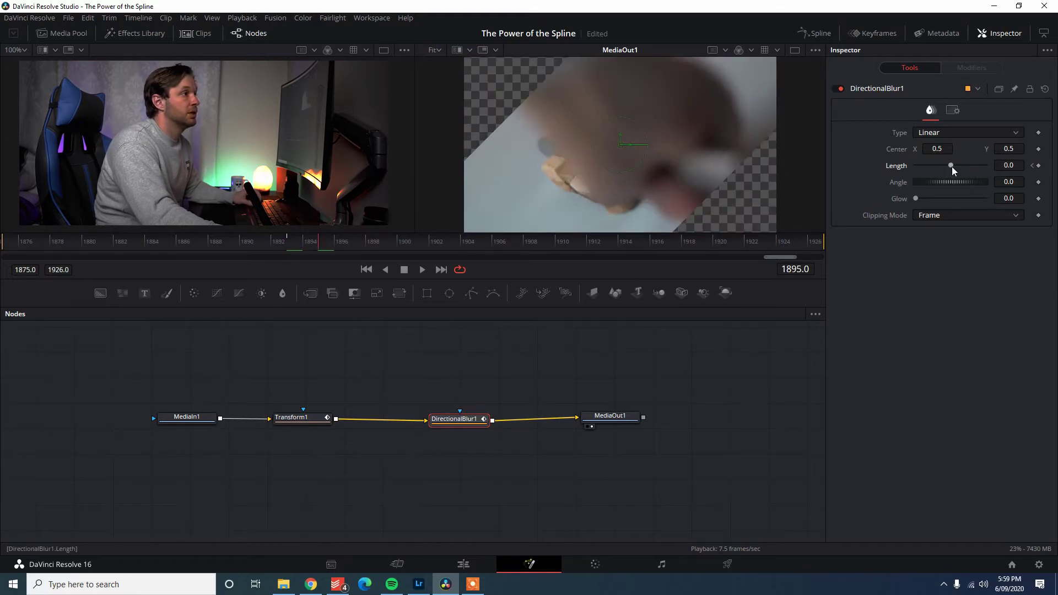
pyautogui.moveTo(952, 167); pyautogui.dragTo(1046, 174)
pyautogui.moveTo(474, 246); pyautogui.dragTo(525, 241)
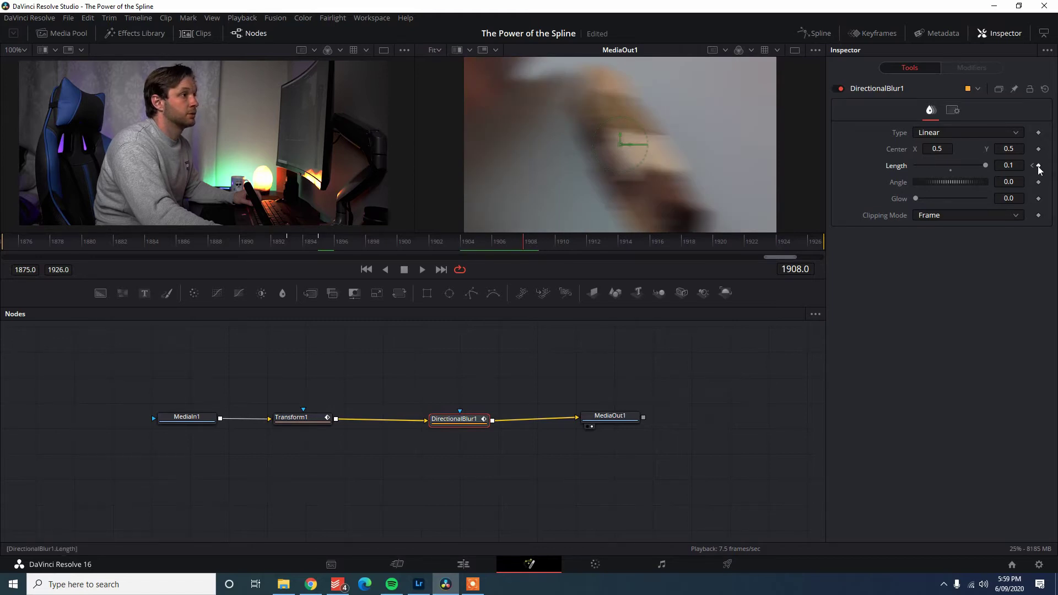
pyautogui.click(1039, 165)
pyautogui.click(553, 241)
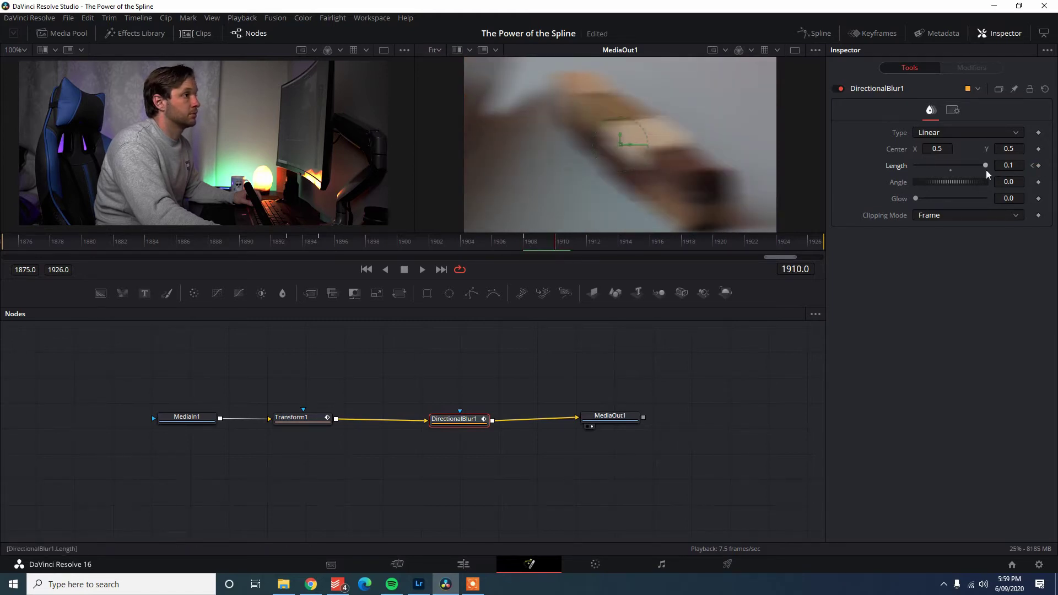
pyautogui.moveTo(987, 171); pyautogui.dragTo(949, 174)
pyautogui.click(277, 247)
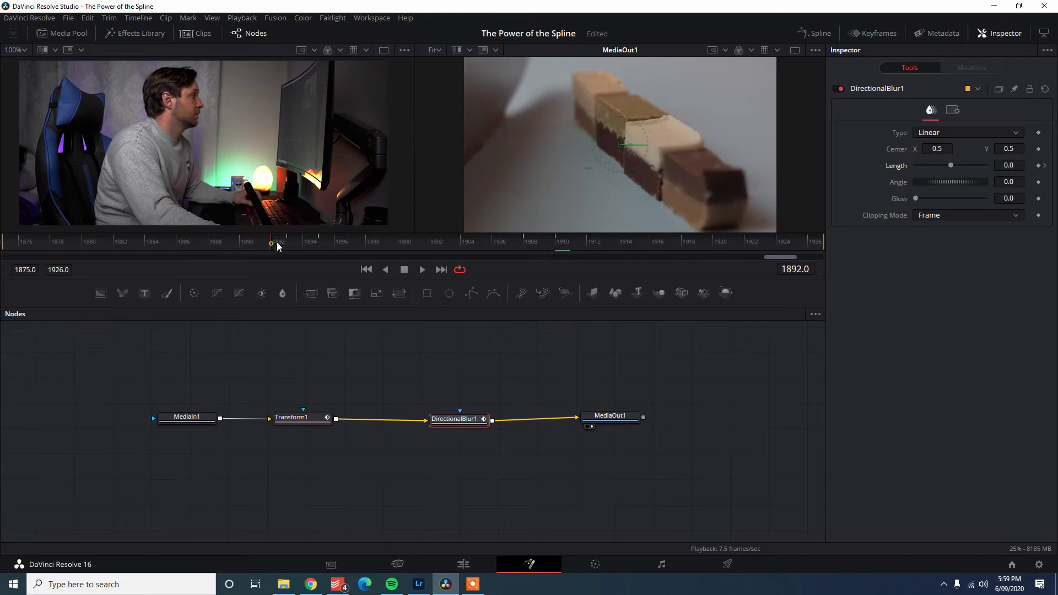
pyautogui.moveTo(277, 246); pyautogui.dragTo(281, 246)
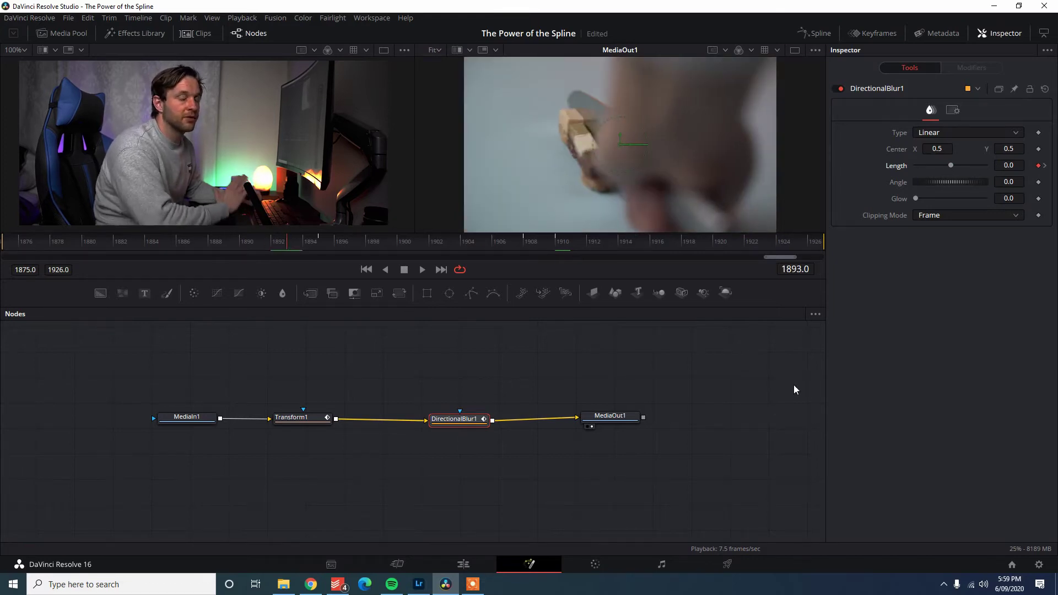
pyautogui.press('space')
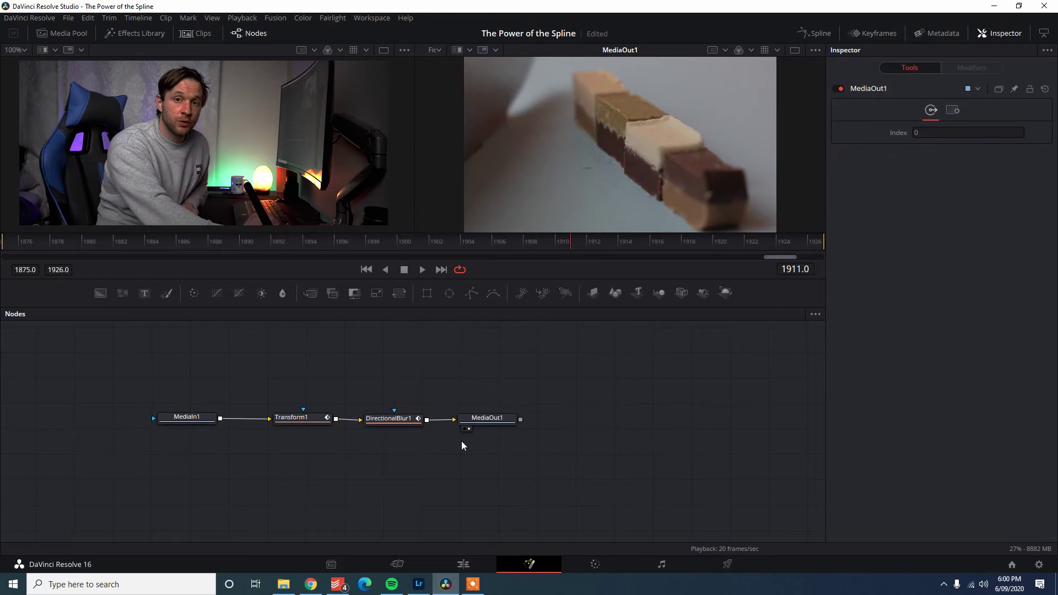
# - Show only Transform1's Size curve in the Spline editor, scrub along it, and marquee-select its keyframes
pyautogui.click(818, 30)
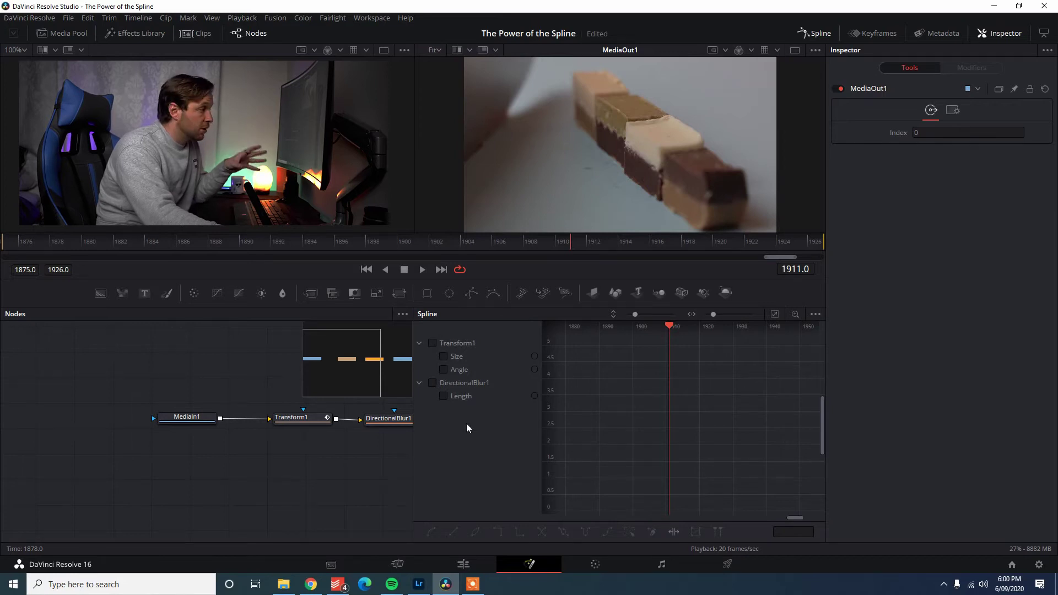
pyautogui.click(434, 343)
pyautogui.click(445, 370)
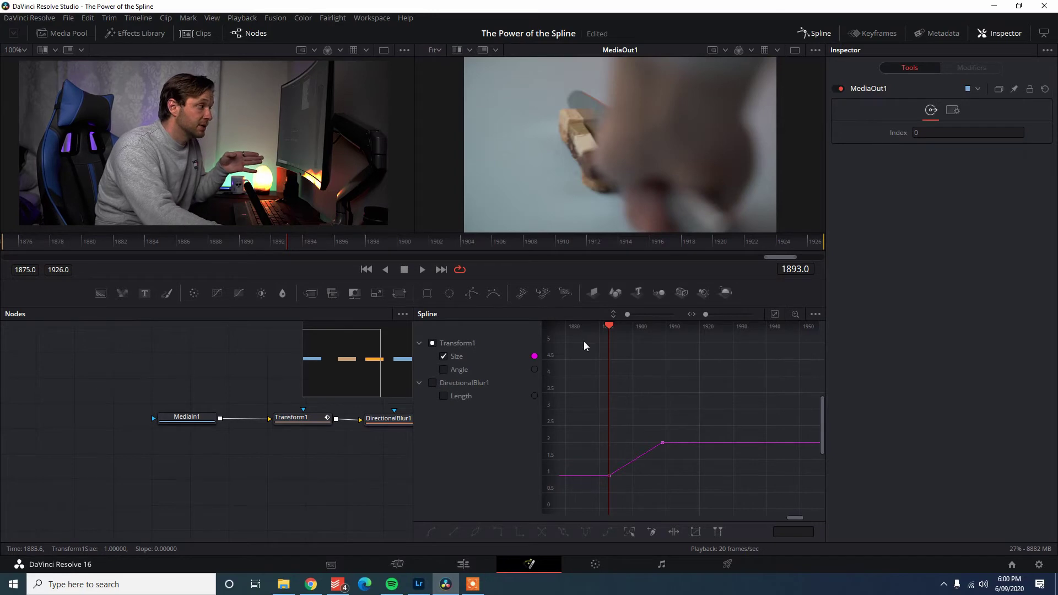
pyautogui.moveTo(613, 321)
pyautogui.mouseDown()
pyautogui.moveTo(609, 329)
pyautogui.moveTo(673, 327)
pyautogui.moveTo(609, 330)
pyautogui.mouseUp()
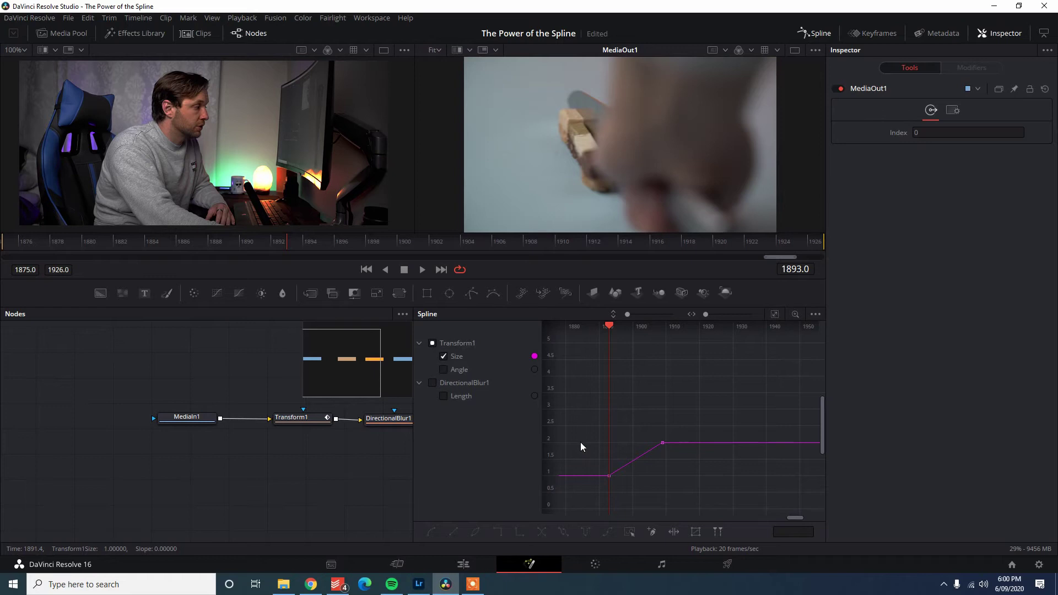
pyautogui.moveTo(610, 325); pyautogui.dragTo(601, 348)
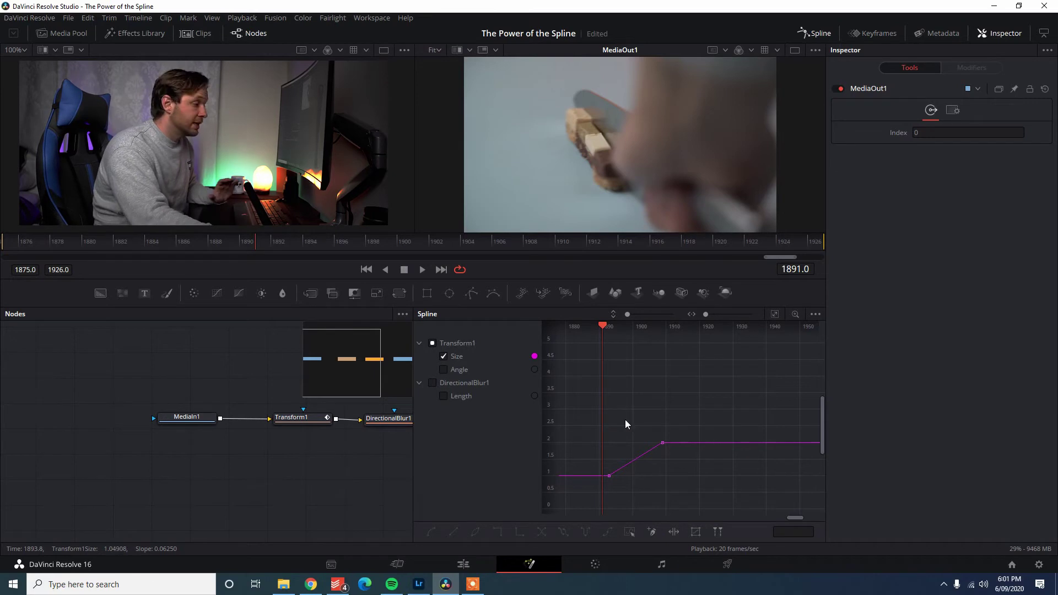
pyautogui.moveTo(702, 410); pyautogui.dragTo(584, 501)
# - Zoom the spline graph and drag the Size keyframes about two frames earlier
pyautogui.scroll(2, 658, 493)
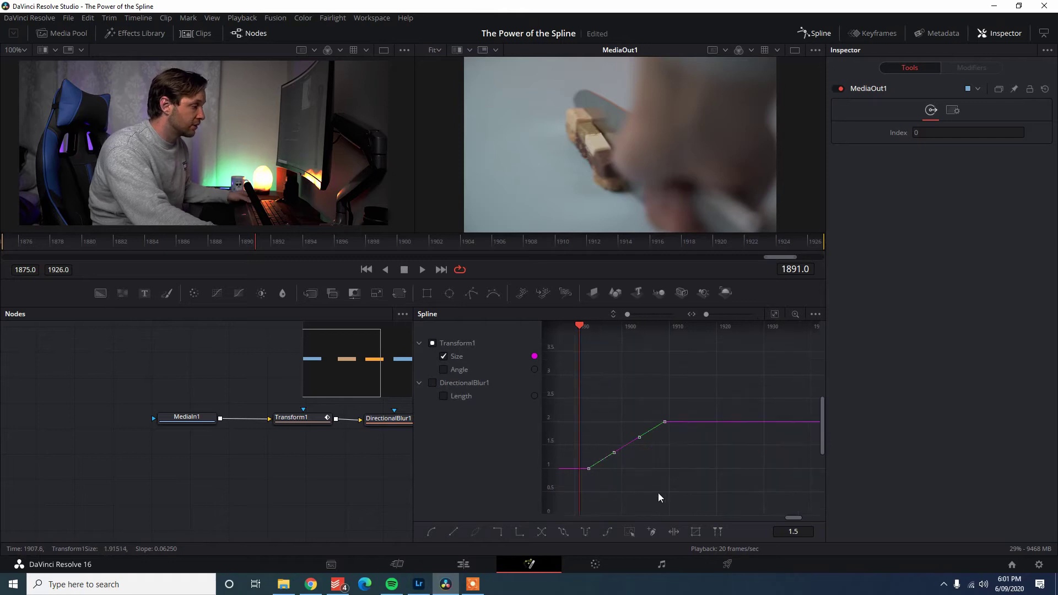
pyautogui.scroll(-2, 634, 476)
pyautogui.scroll(2, 604, 456)
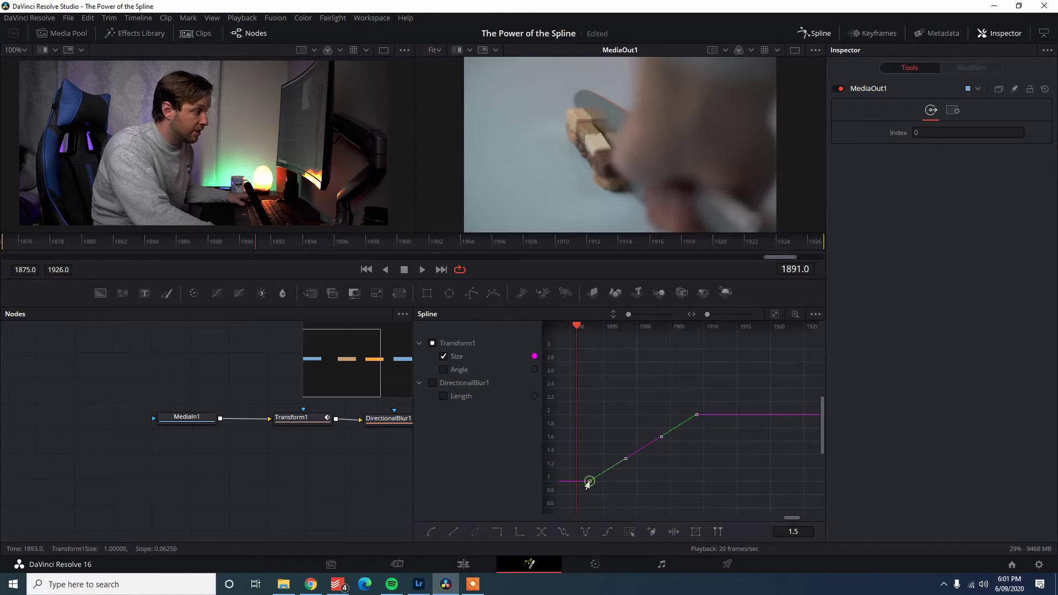
pyautogui.moveTo(588, 484)
pyautogui.mouseDown()
pyautogui.moveTo(568, 485)
pyautogui.moveTo(604, 484)
pyautogui.mouseUp()
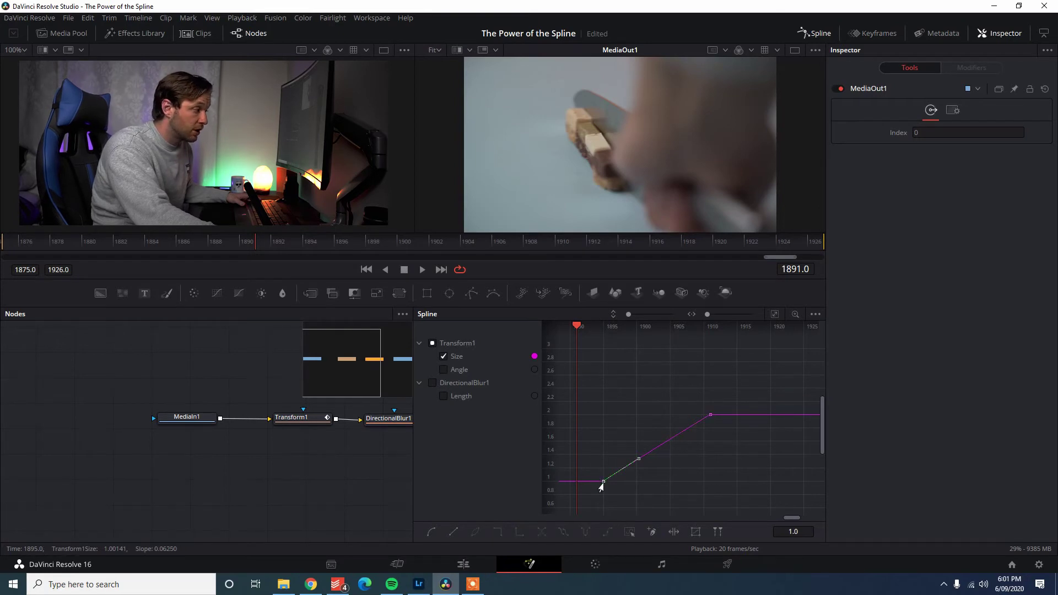
pyautogui.moveTo(602, 482); pyautogui.dragTo(588, 484)
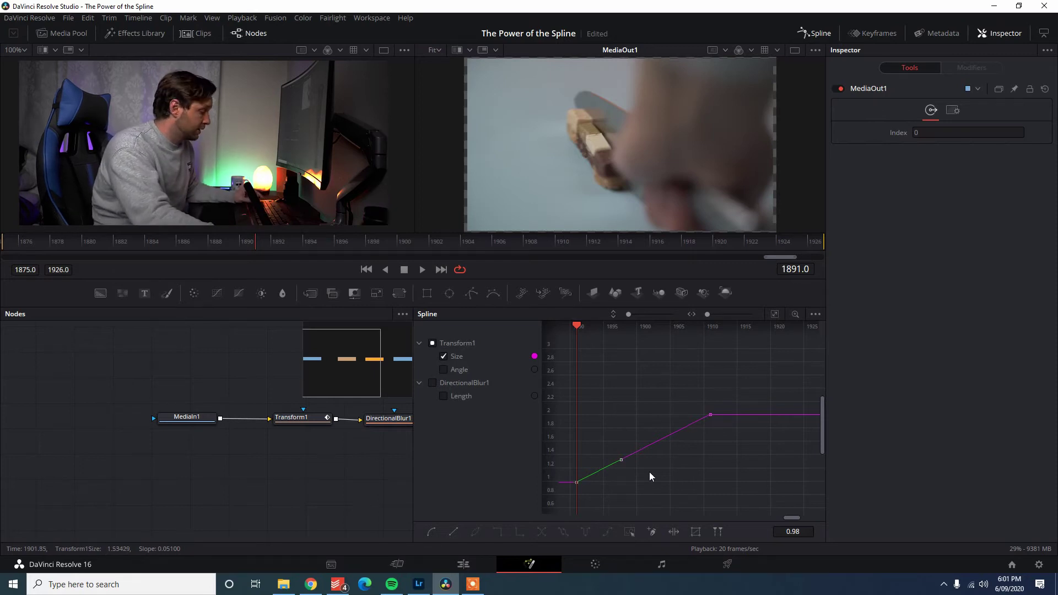
# - Undo the keyframe shift and drag the Size handles into an eased S-curve flattening at the top
pyautogui.hotkey('ctrl', 'z')
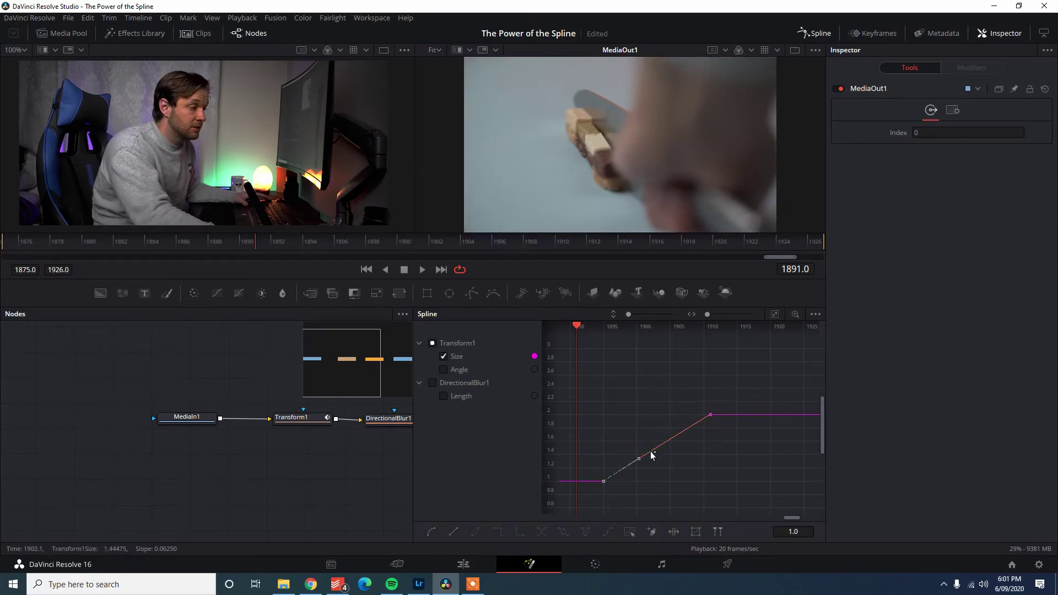
pyautogui.moveTo(636, 462); pyautogui.dragTo(702, 482)
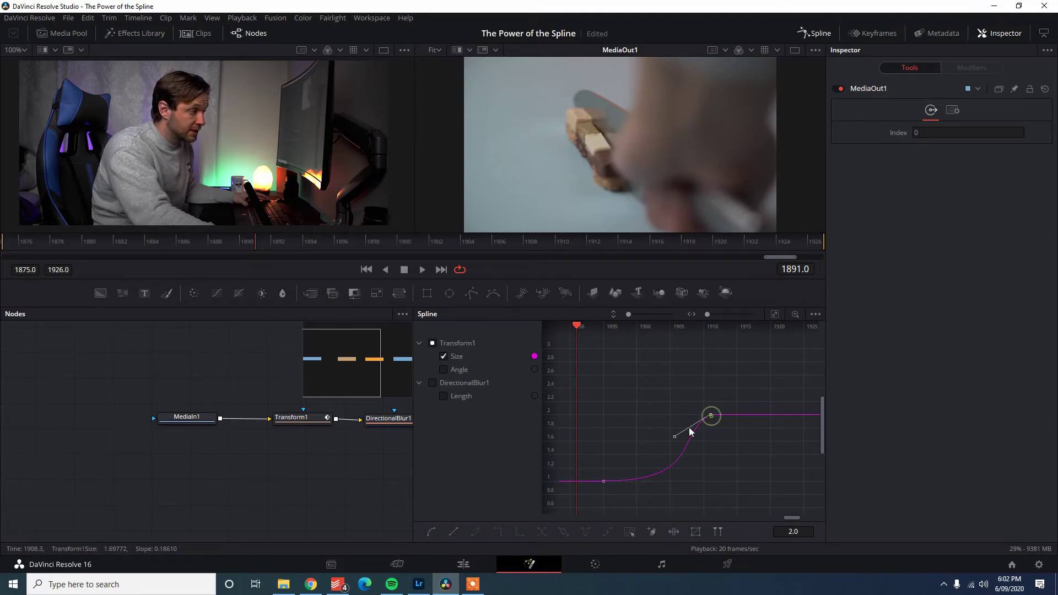
pyautogui.moveTo(672, 440); pyautogui.dragTo(653, 422)
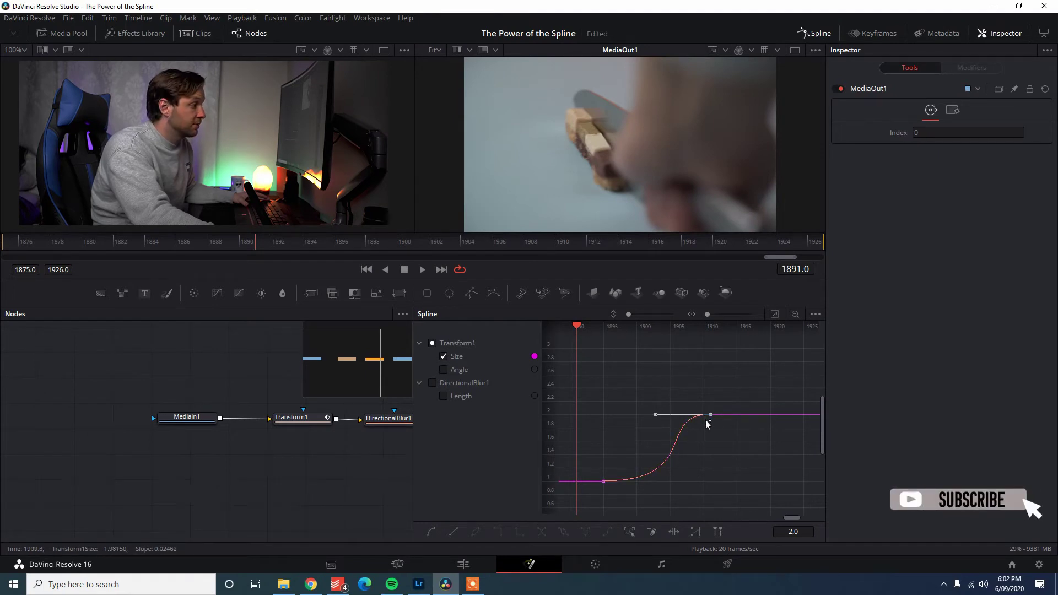
pyautogui.click(220, 252)
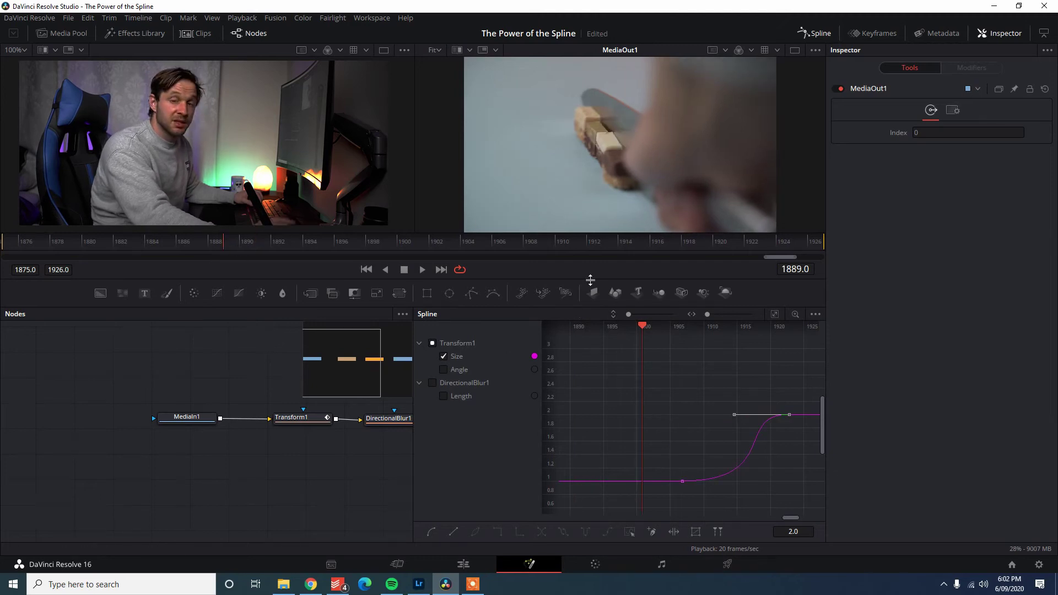
pyautogui.press('space')
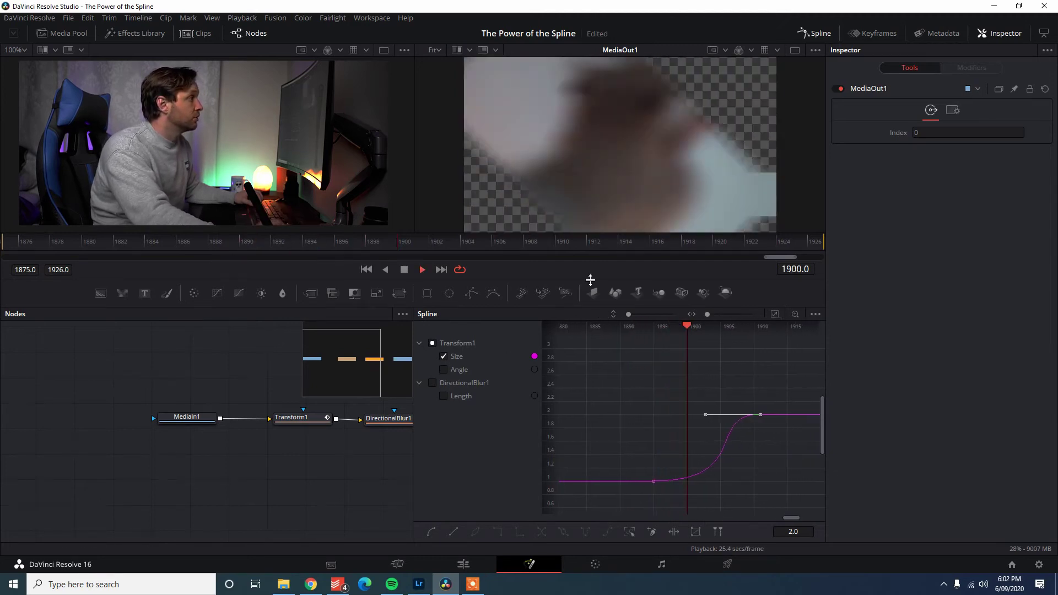
pyautogui.press('space')
pyautogui.click(228, 241)
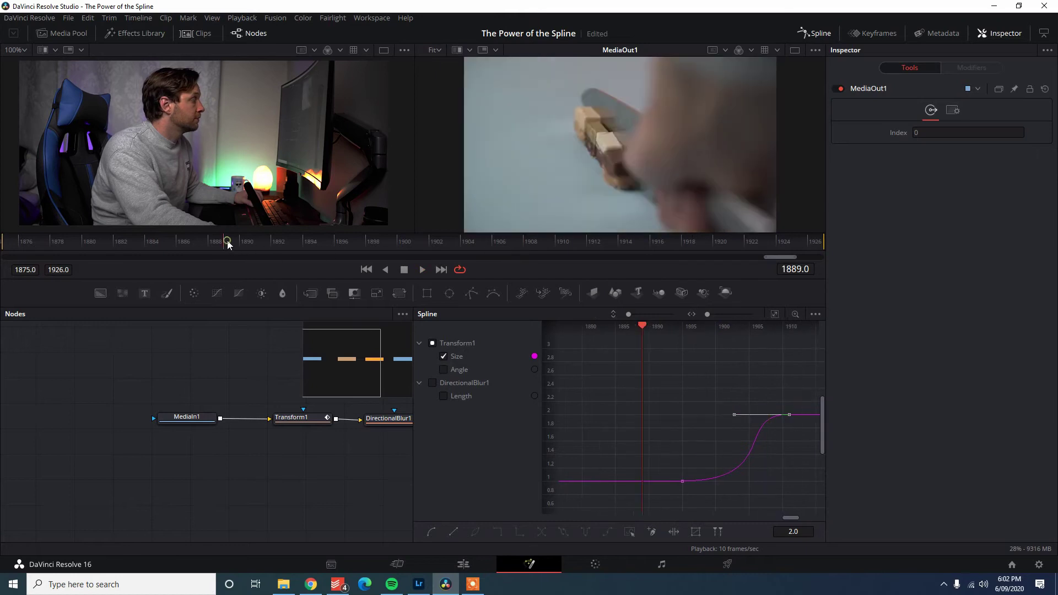
pyautogui.press('space')
pyautogui.click(229, 242)
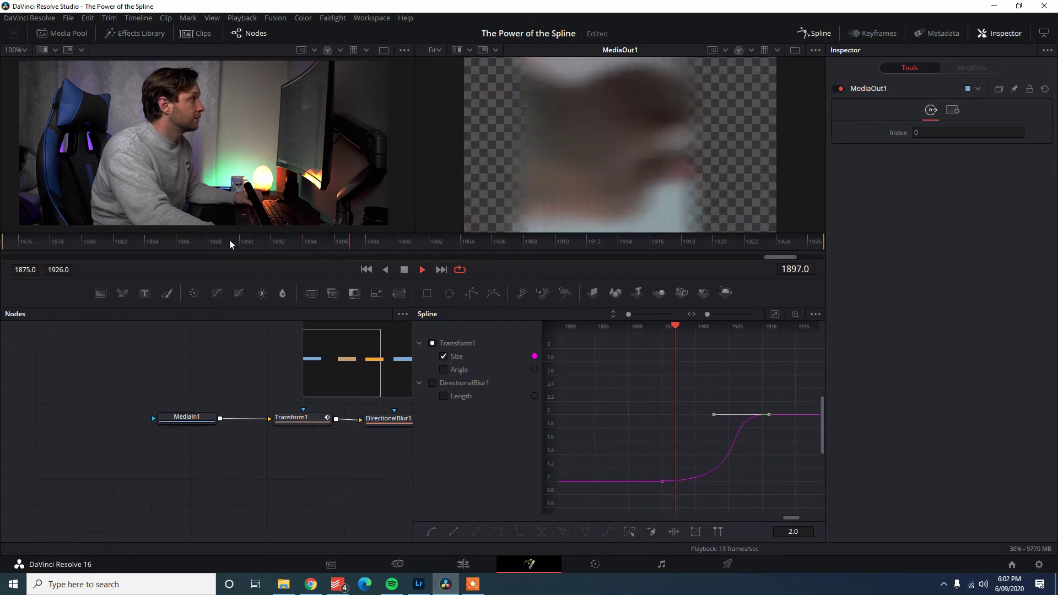
pyautogui.click(229, 242)
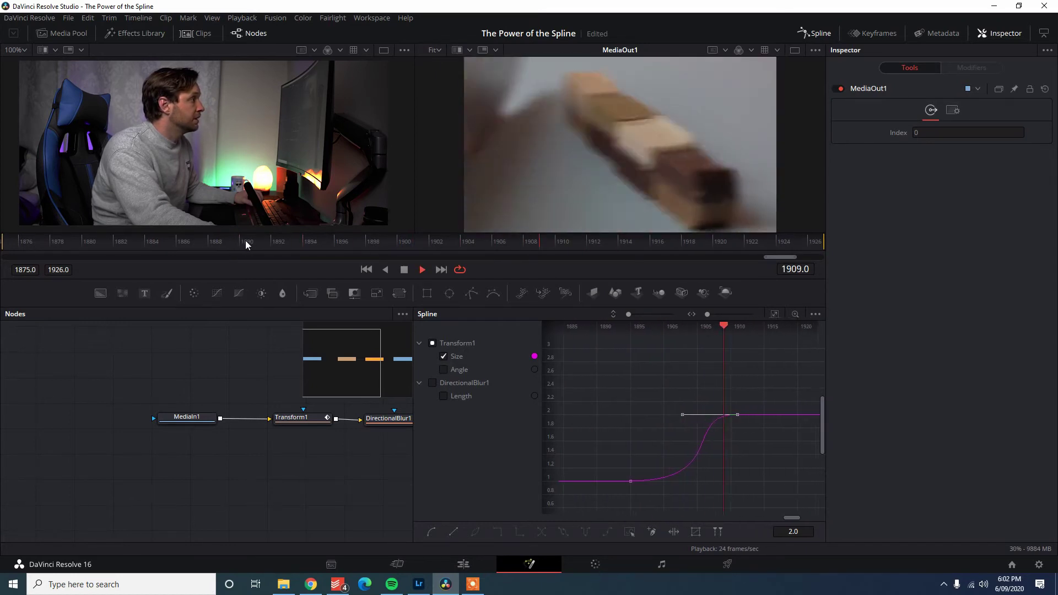
pyautogui.press('space')
pyautogui.press('space')
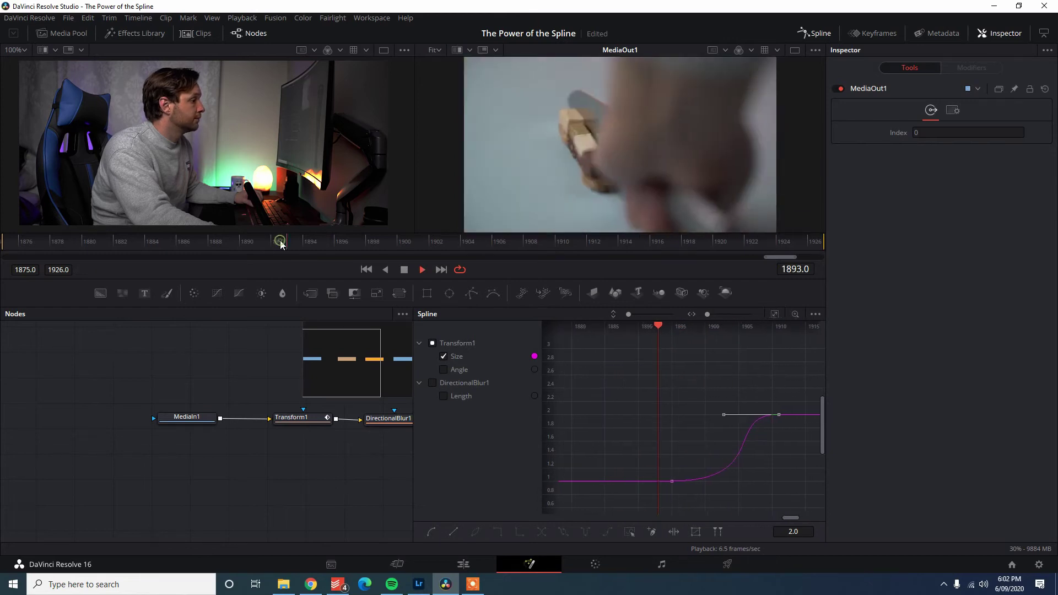
pyautogui.click(281, 243)
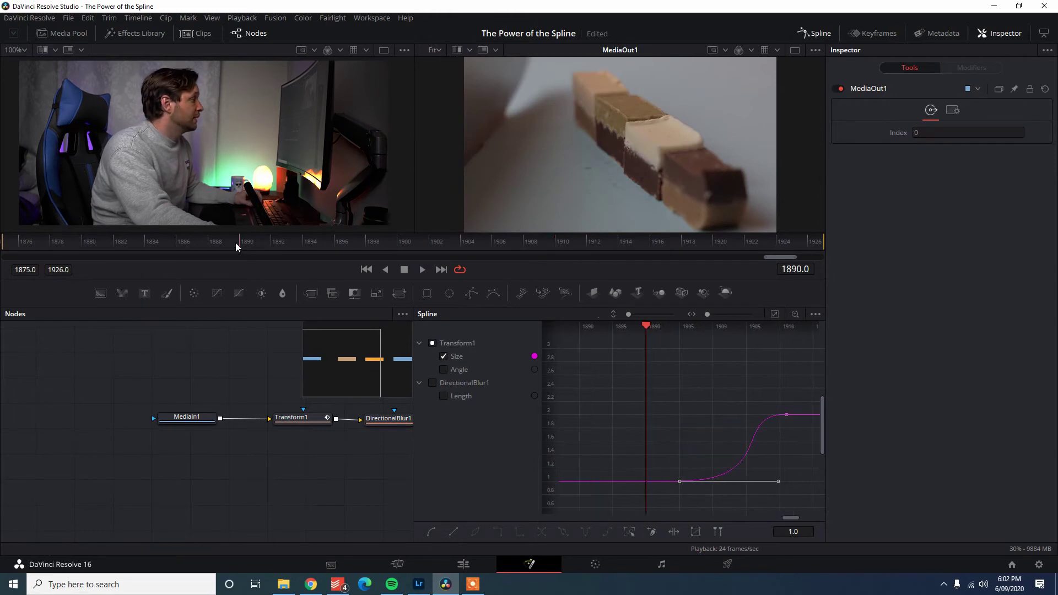
pyautogui.click(288, 243)
pyautogui.click(334, 242)
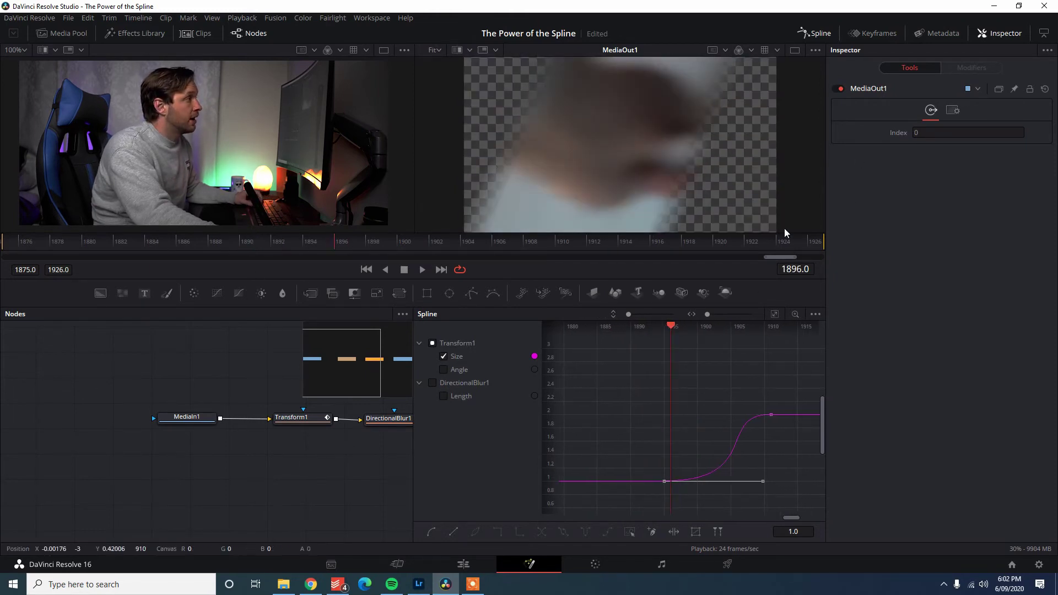
pyautogui.click(260, 243)
pyautogui.click(271, 243)
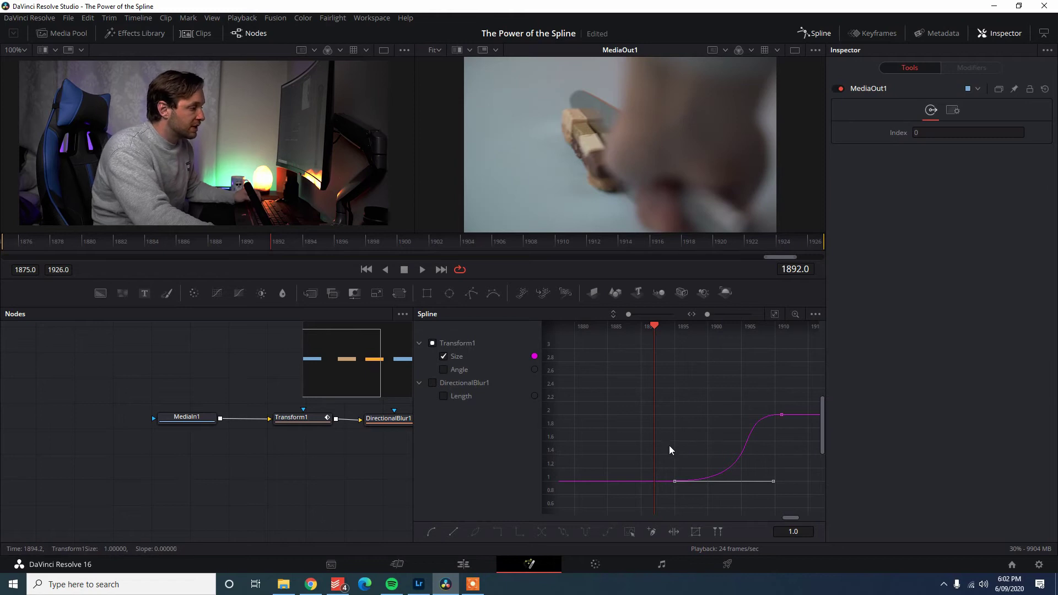
# - Drag the first Size keyframe's handle so the zoom starts abruptly, then replay from frame 1890 to 1893
pyautogui.moveTo(669, 445); pyautogui.dragTo(693, 498)
pyautogui.moveTo(802, 492); pyautogui.dragTo(783, 488)
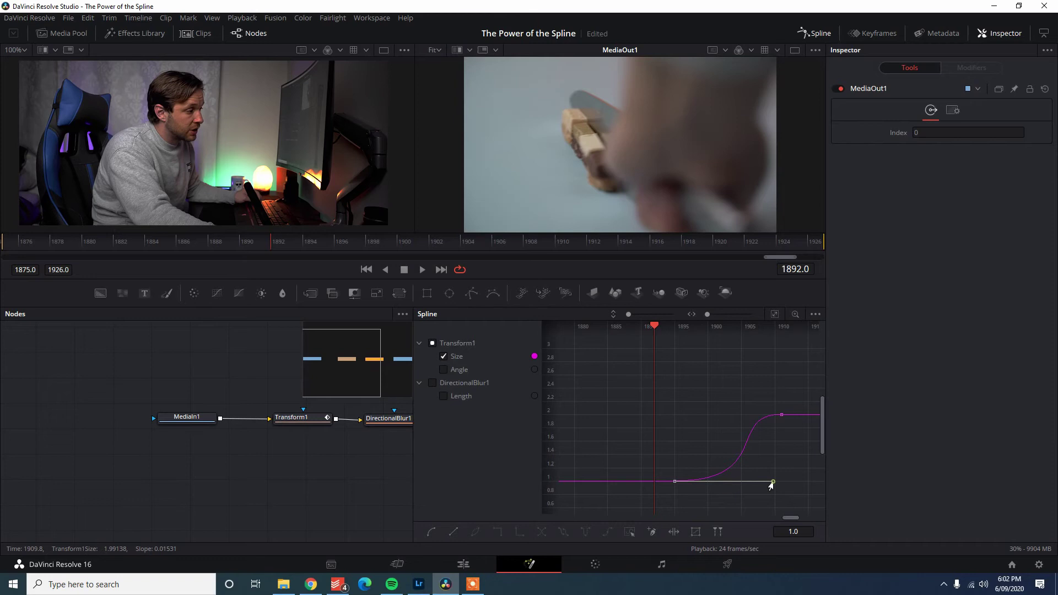
pyautogui.moveTo(777, 483); pyautogui.dragTo(802, 481)
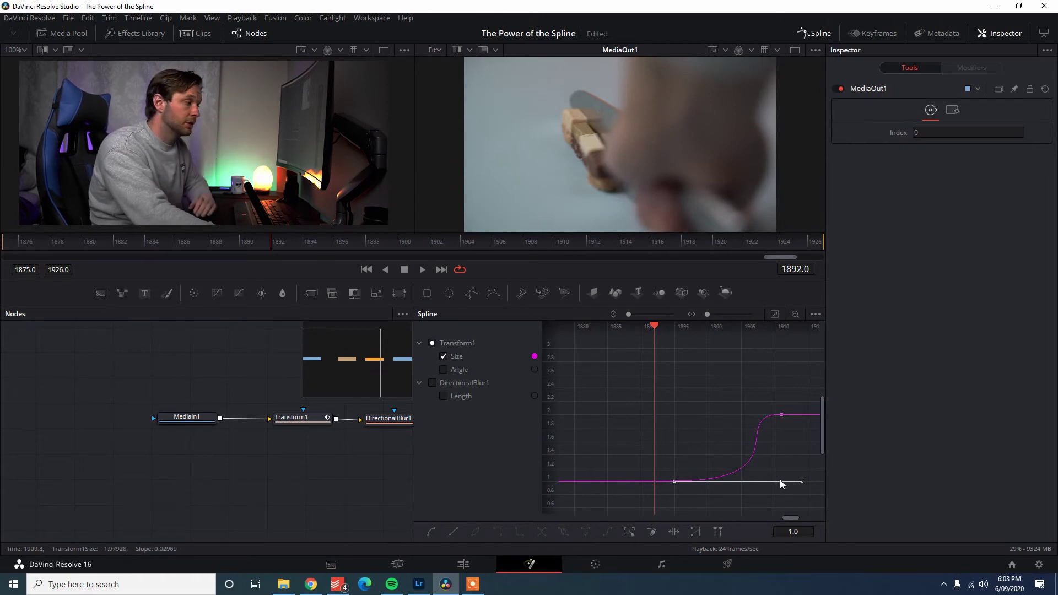
pyautogui.moveTo(800, 484); pyautogui.dragTo(673, 428)
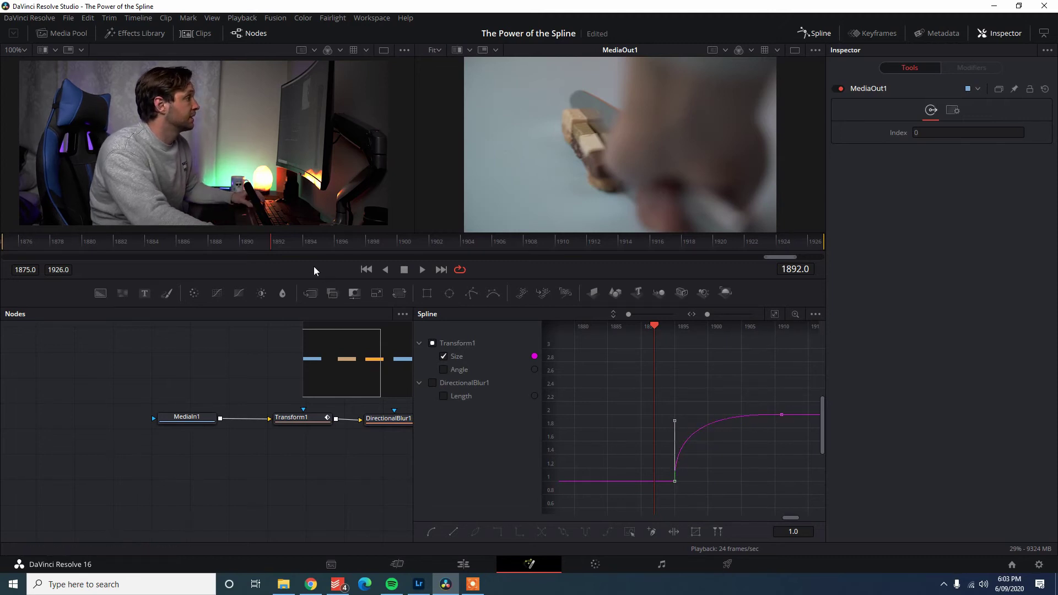
pyautogui.press('space')
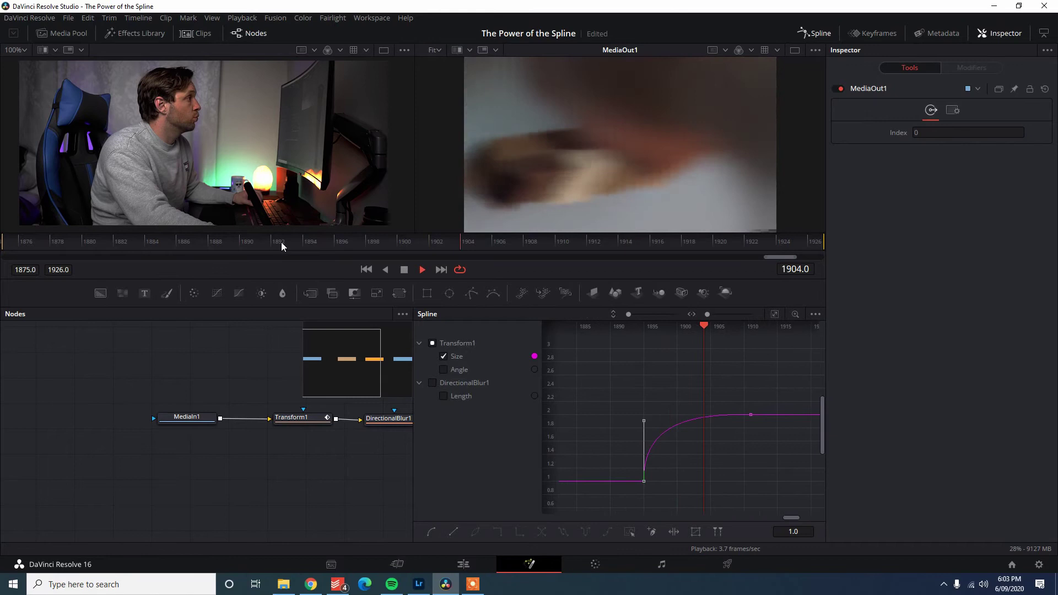
pyautogui.click(244, 245)
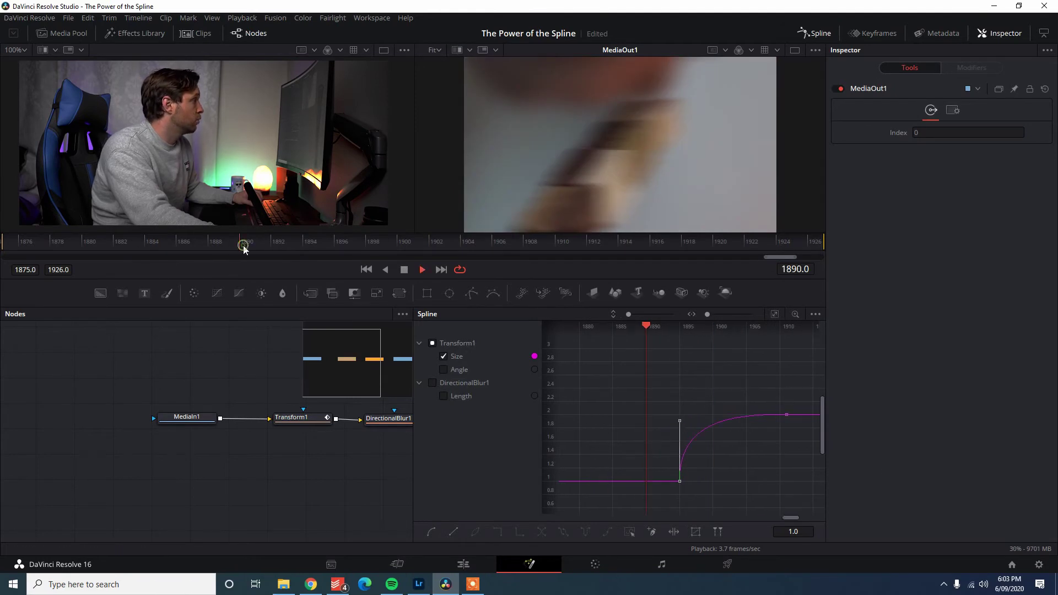
pyautogui.click(297, 243)
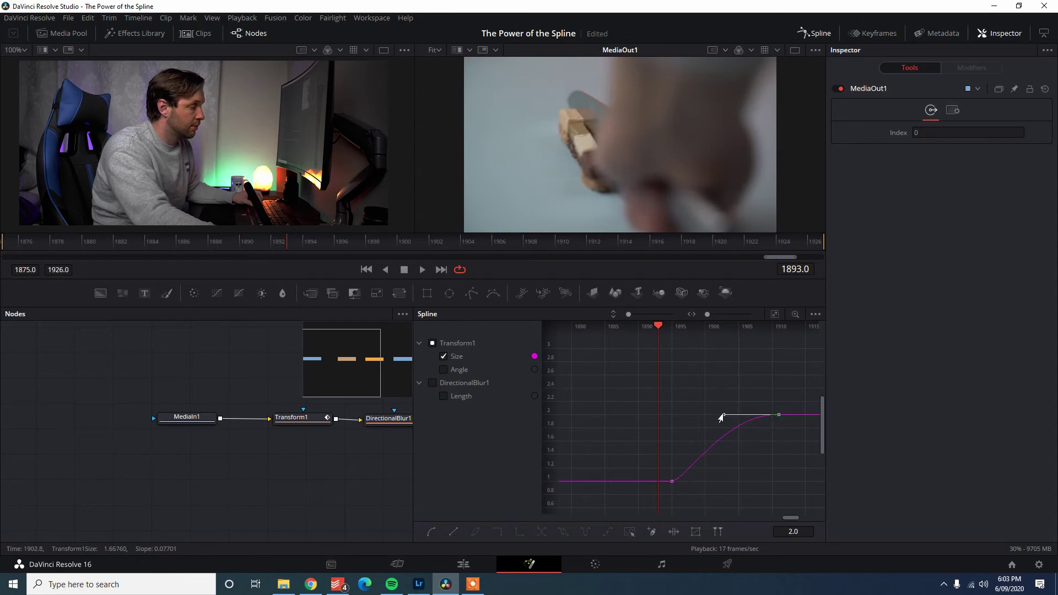
# - Lengthen the top Size keyframe's left handle and replay the zoom repeatedly from frame 1893
pyautogui.moveTo(721, 418); pyautogui.dragTo(671, 420)
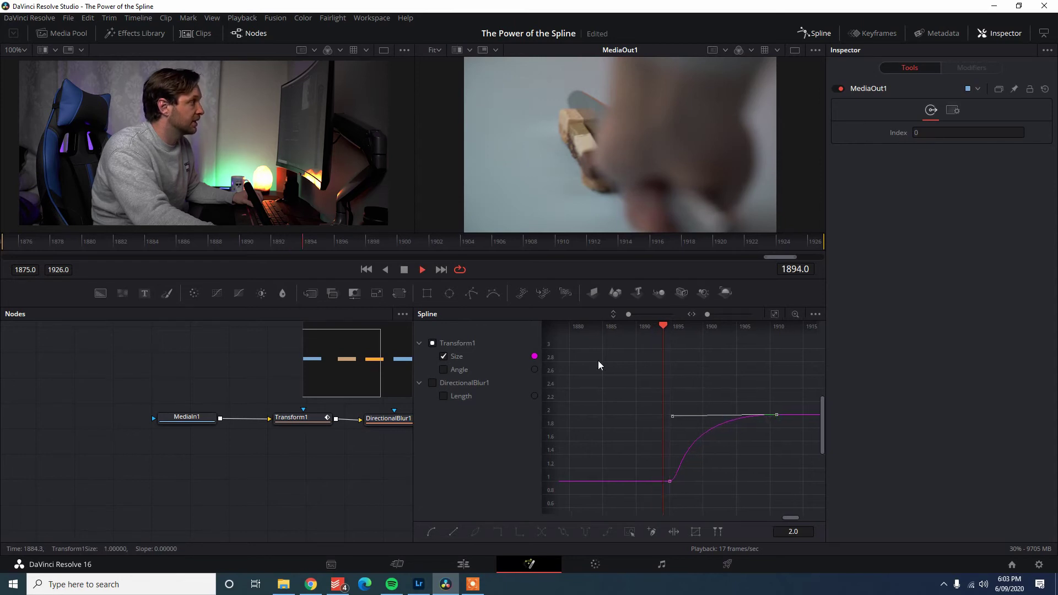
pyautogui.click(296, 245)
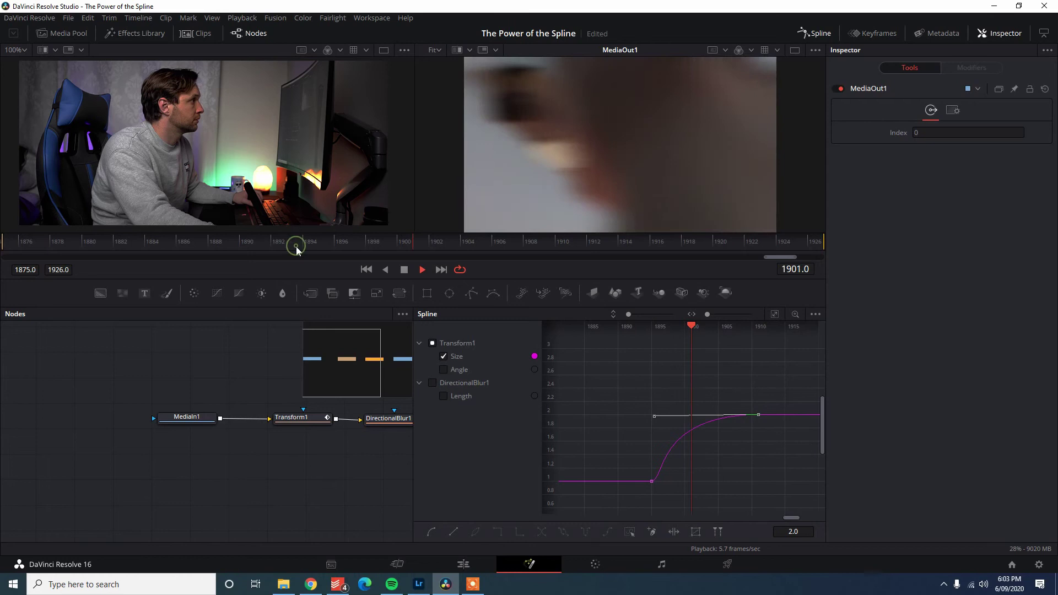
pyautogui.press('space')
pyautogui.click(303, 246)
pyautogui.press('space')
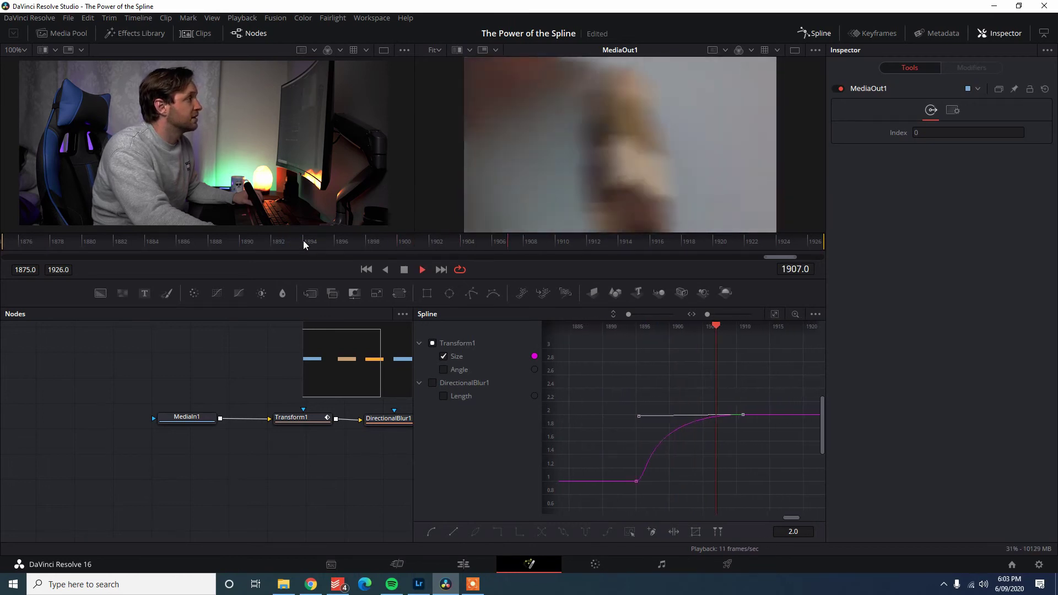
pyautogui.click(304, 245)
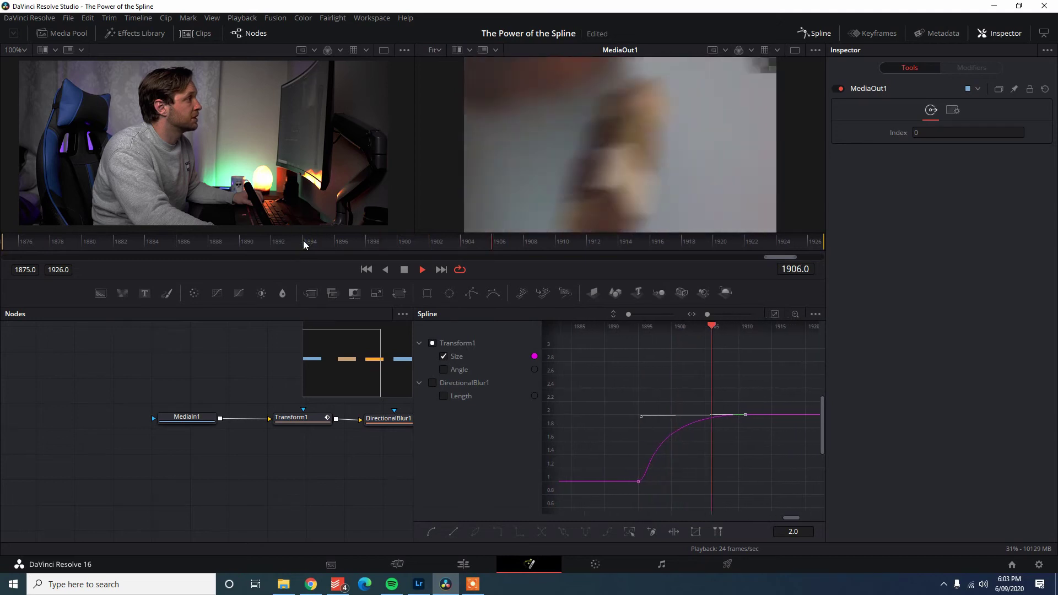
pyautogui.click(304, 245)
pyautogui.click(304, 245)
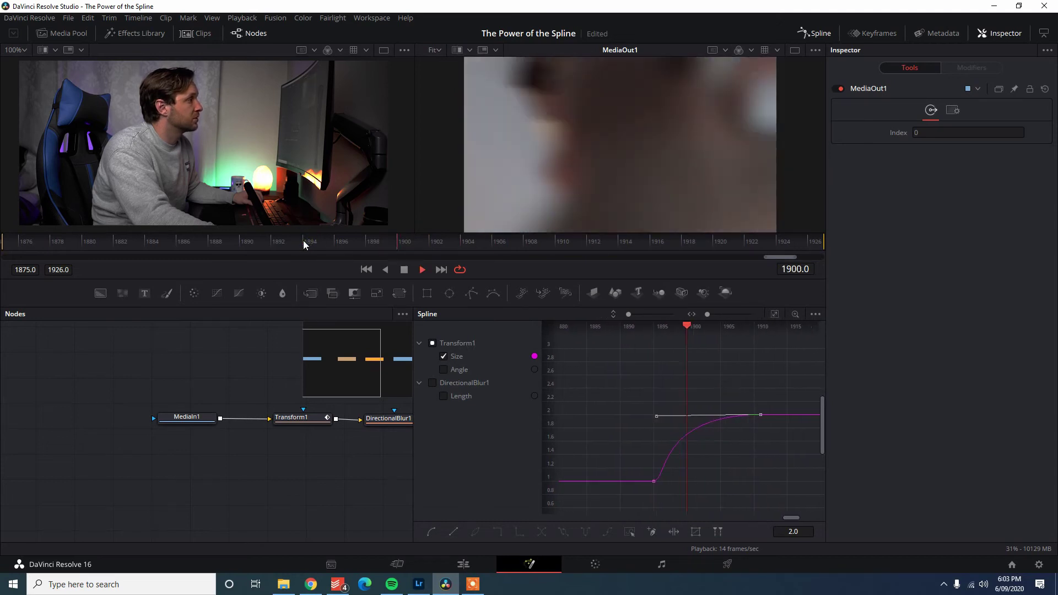
pyautogui.click(304, 245)
pyautogui.click(304, 245)
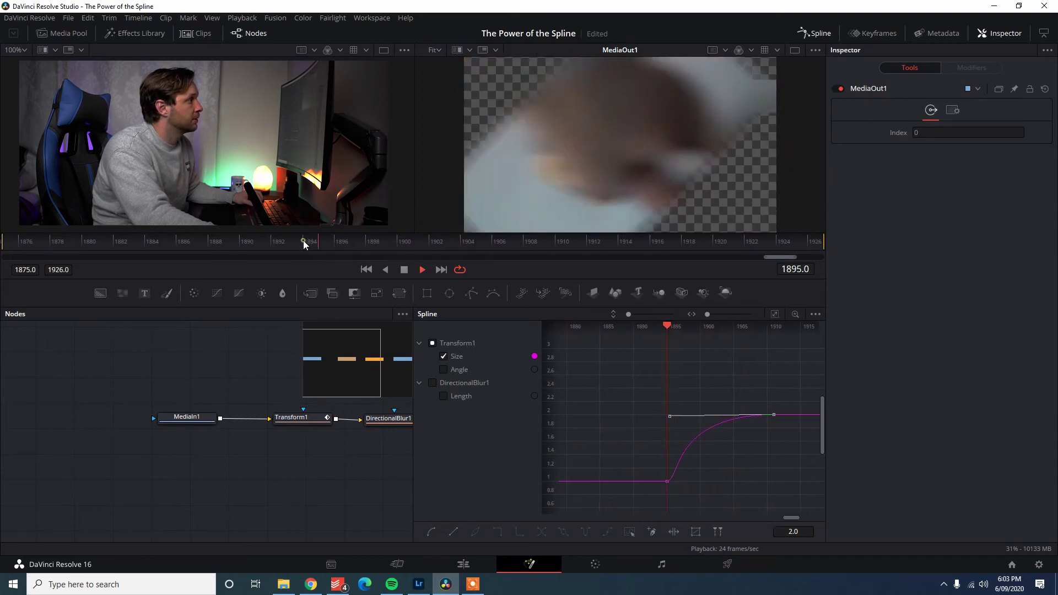
pyautogui.click(304, 244)
pyautogui.press('space')
pyautogui.press('space')
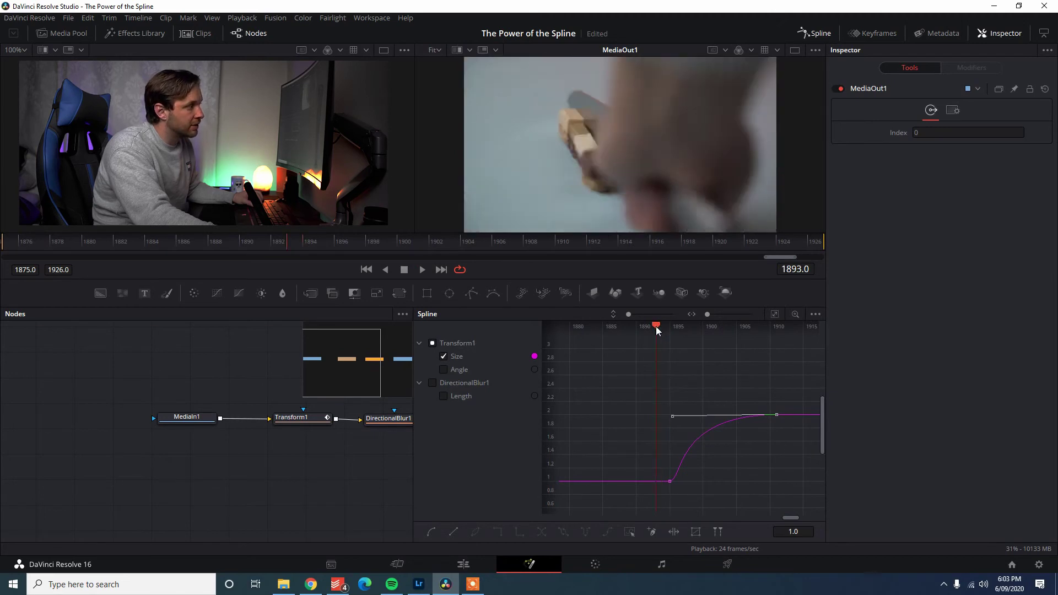
pyautogui.press('space')
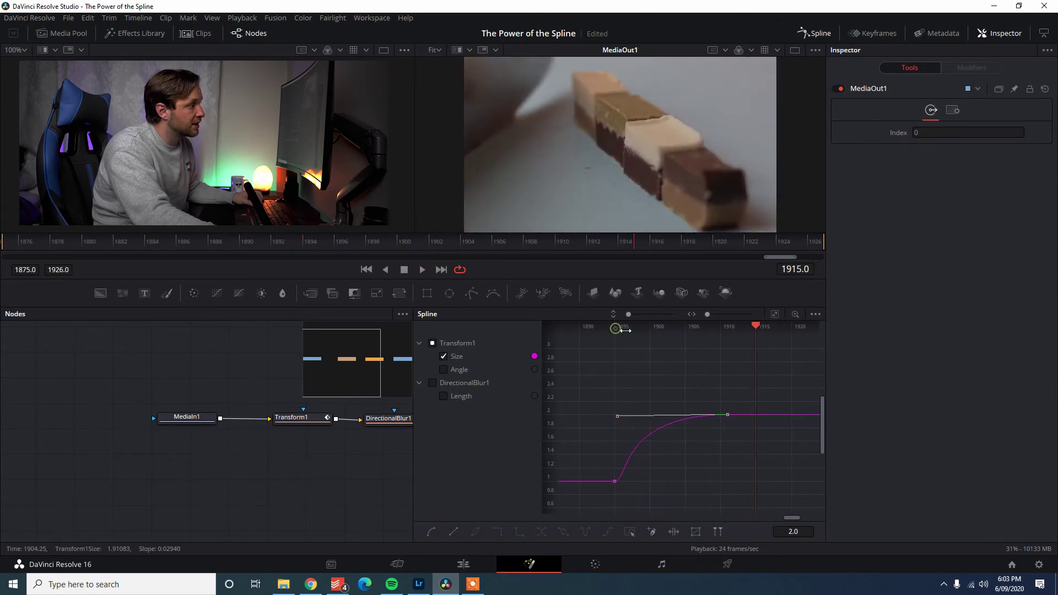
# - Zoom the spline graph out to the whole curve, scrub to frame 1895, and hide the Size curve
pyautogui.moveTo(604, 332); pyautogui.dragTo(607, 331)
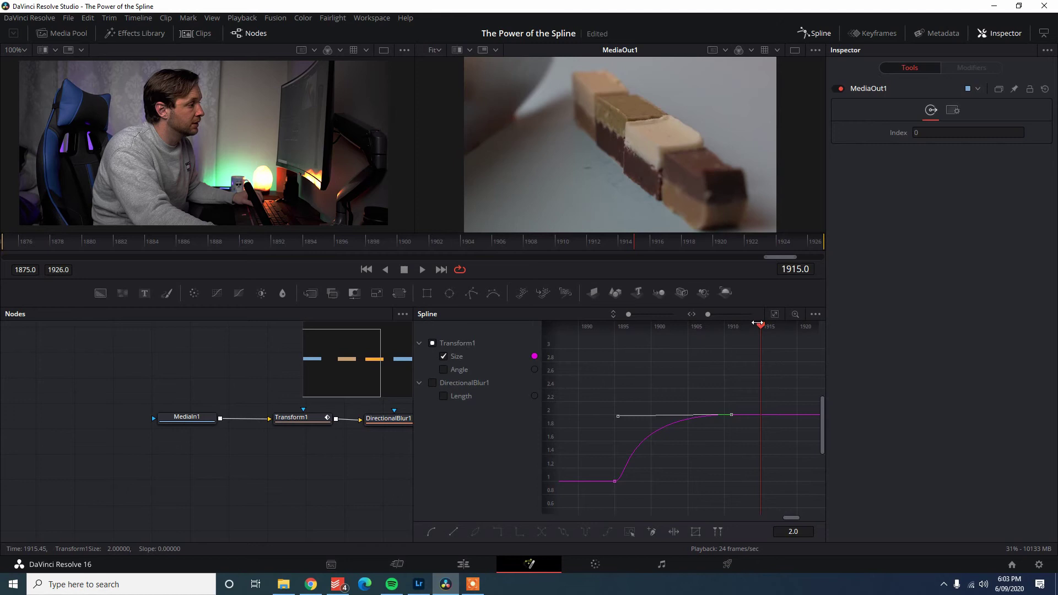
pyautogui.moveTo(758, 323); pyautogui.dragTo(645, 332)
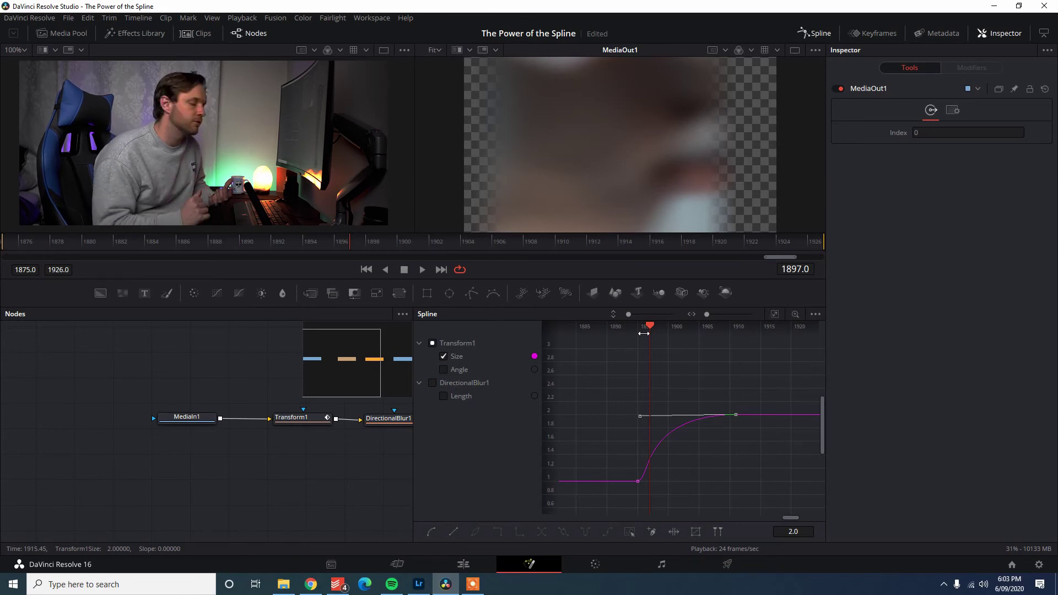
pyautogui.moveTo(644, 334); pyautogui.dragTo(638, 332)
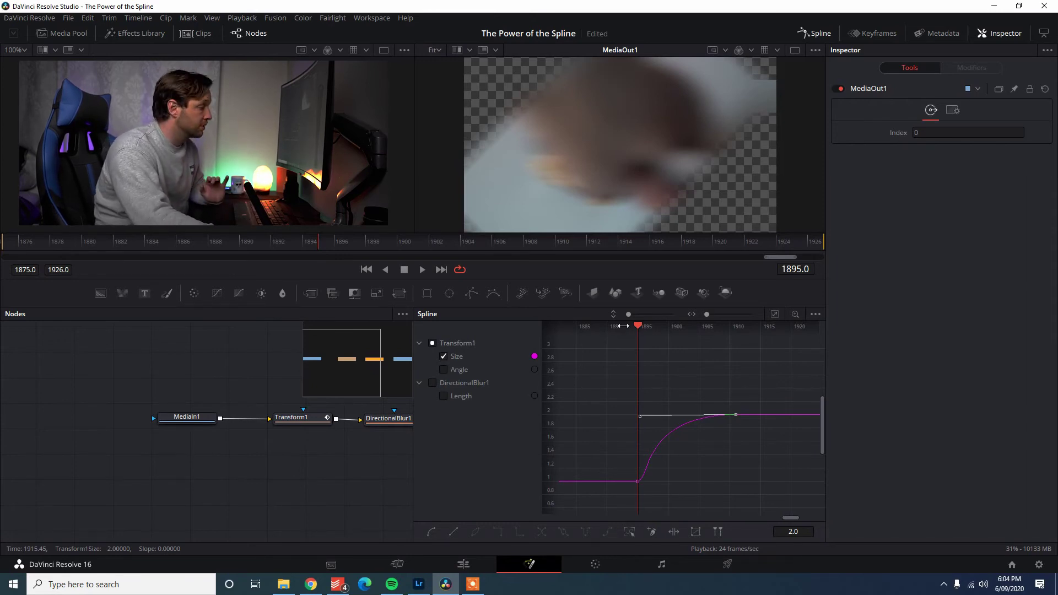
pyautogui.click(443, 358)
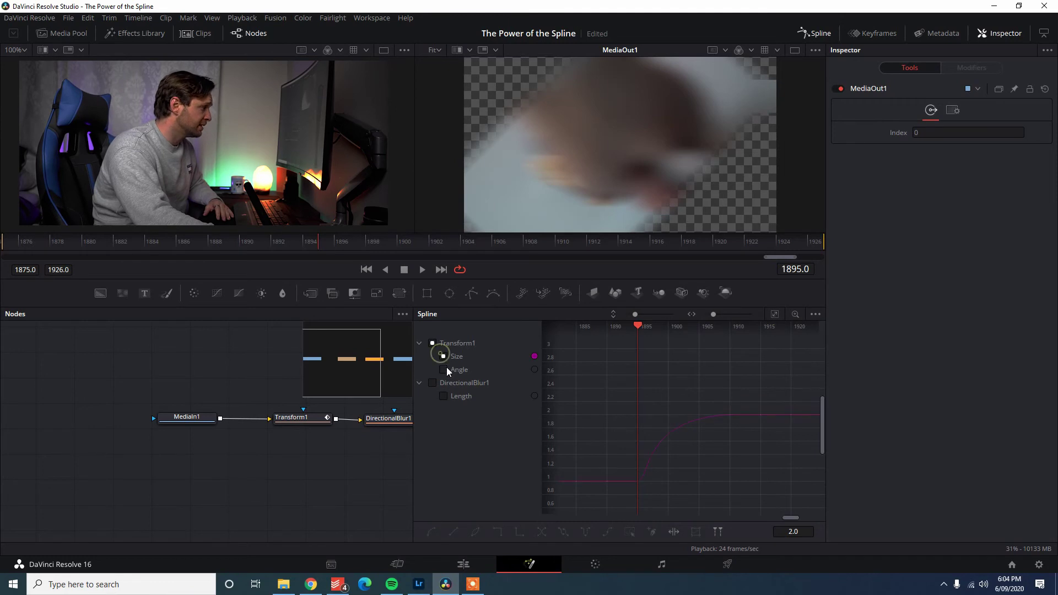
# - Isolate the Angle curve in the graph, select both its keyframes, and drag a handle into a steep S-curve
pyautogui.click(445, 368)
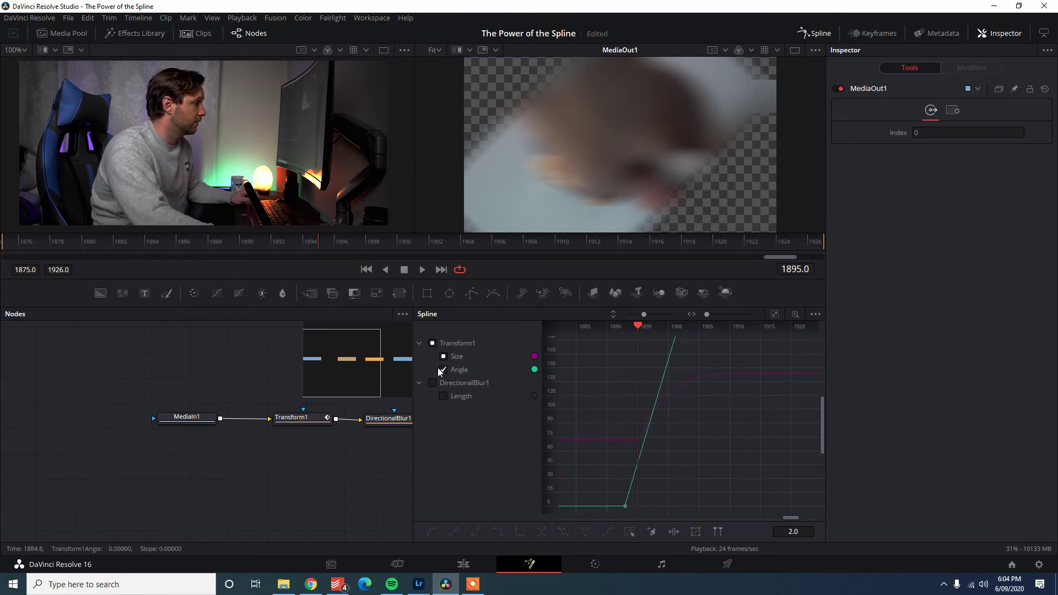
pyautogui.click(445, 357)
pyautogui.click(445, 357)
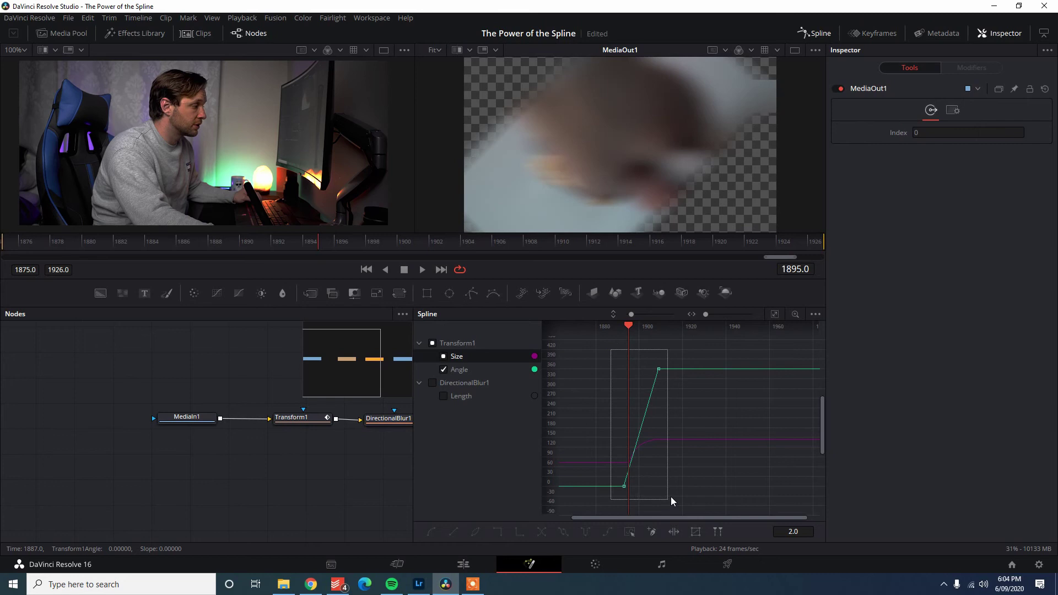
pyautogui.moveTo(671, 500); pyautogui.dragTo(671, 500)
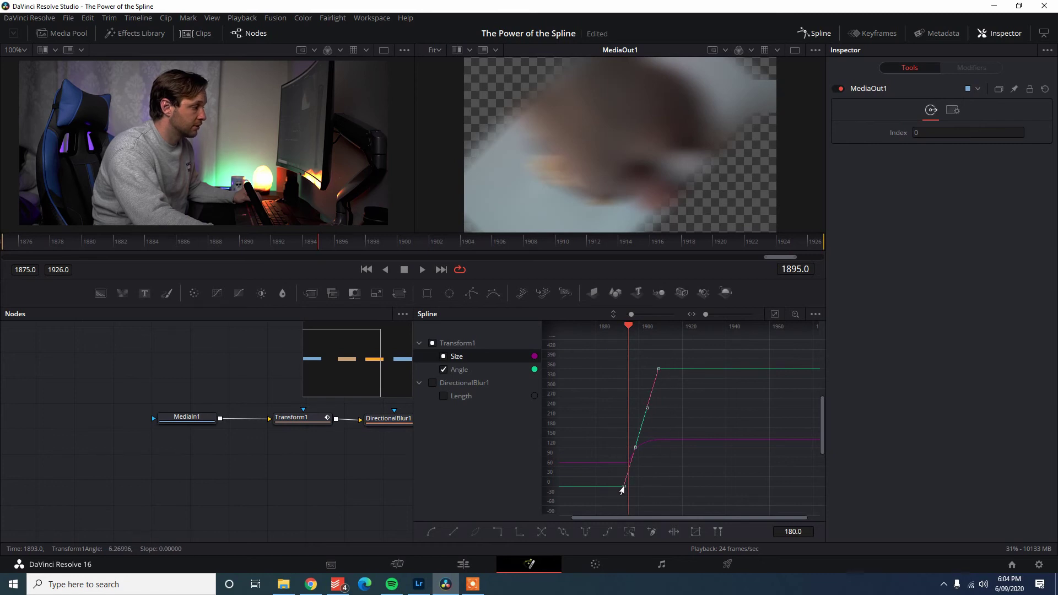
pyautogui.moveTo(634, 449); pyautogui.dragTo(658, 485)
# - Replay the eased spin several times from frames 1890 and 1887 to review it
pyautogui.press('space')
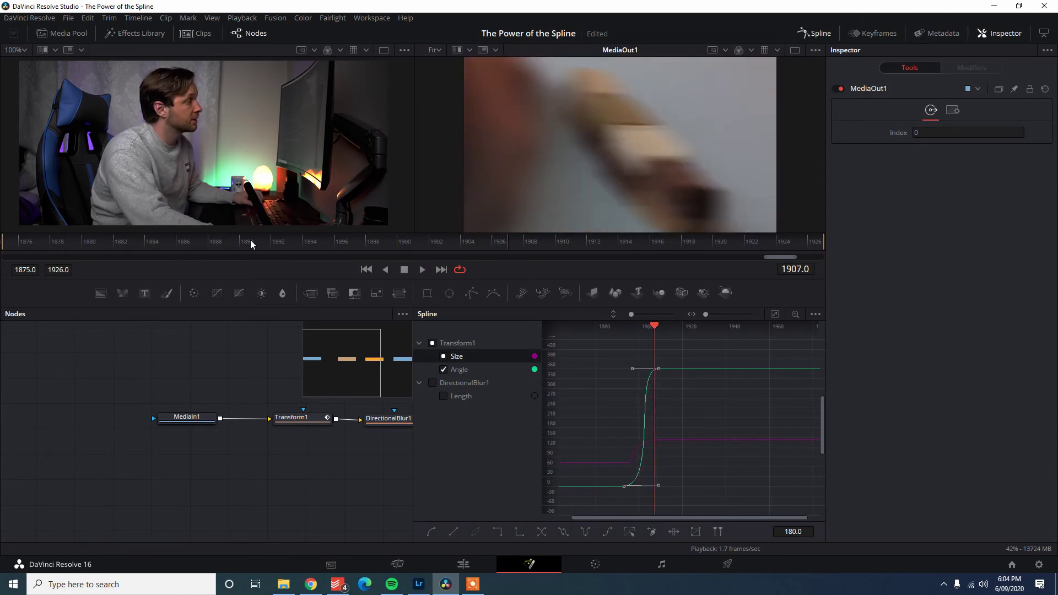
pyautogui.click(251, 240)
pyautogui.press('space')
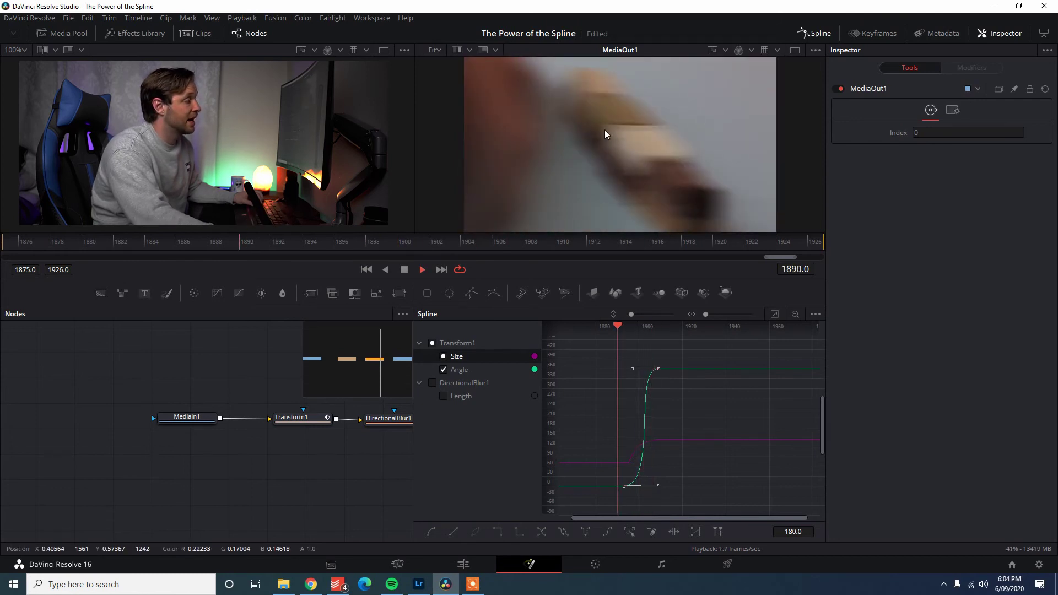
pyautogui.click(270, 240)
pyautogui.click(203, 238)
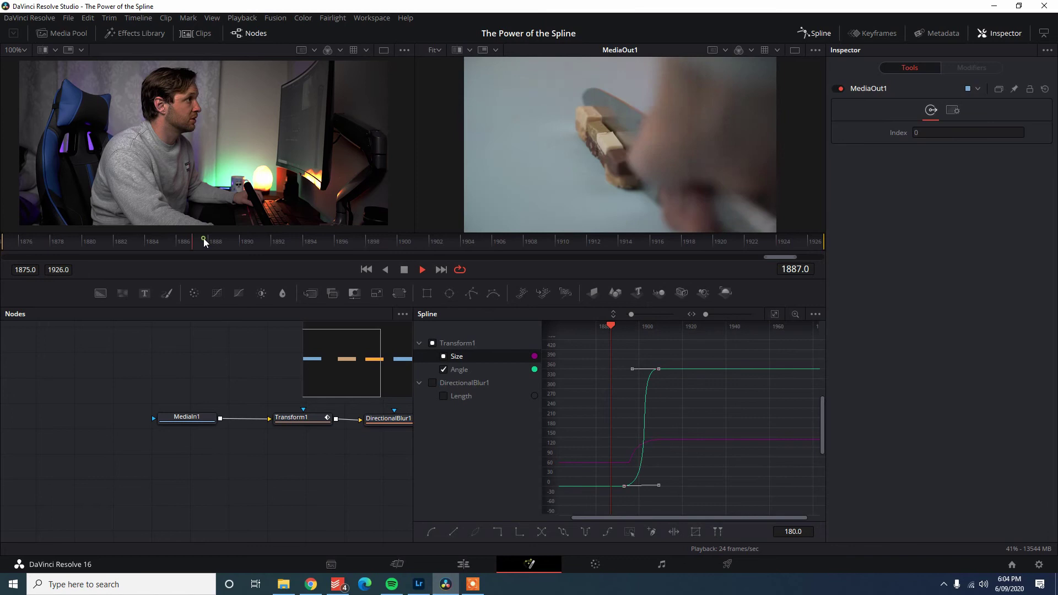
pyautogui.click(207, 238)
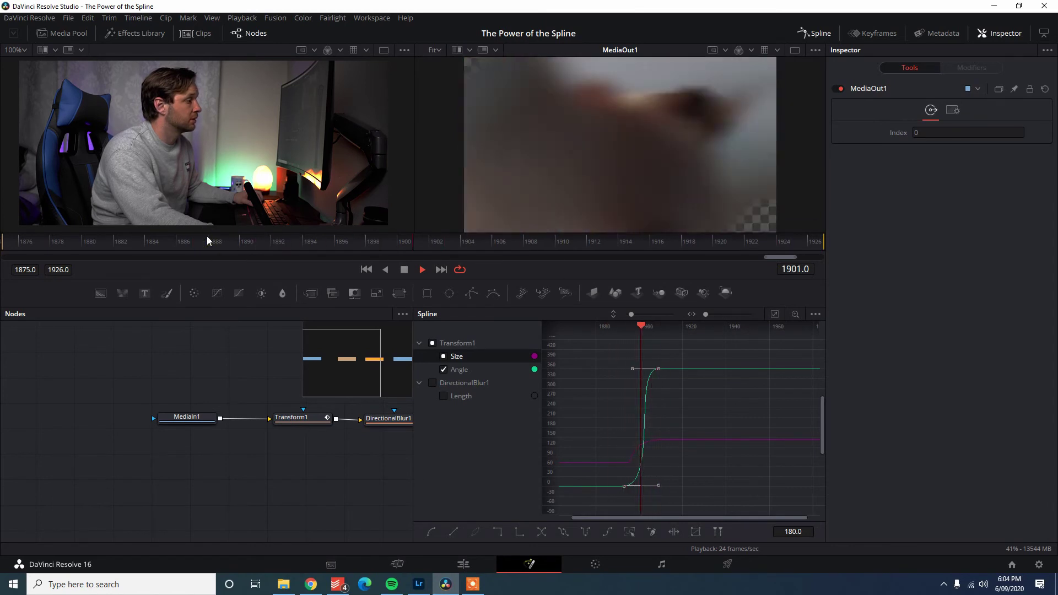
pyautogui.click(206, 237)
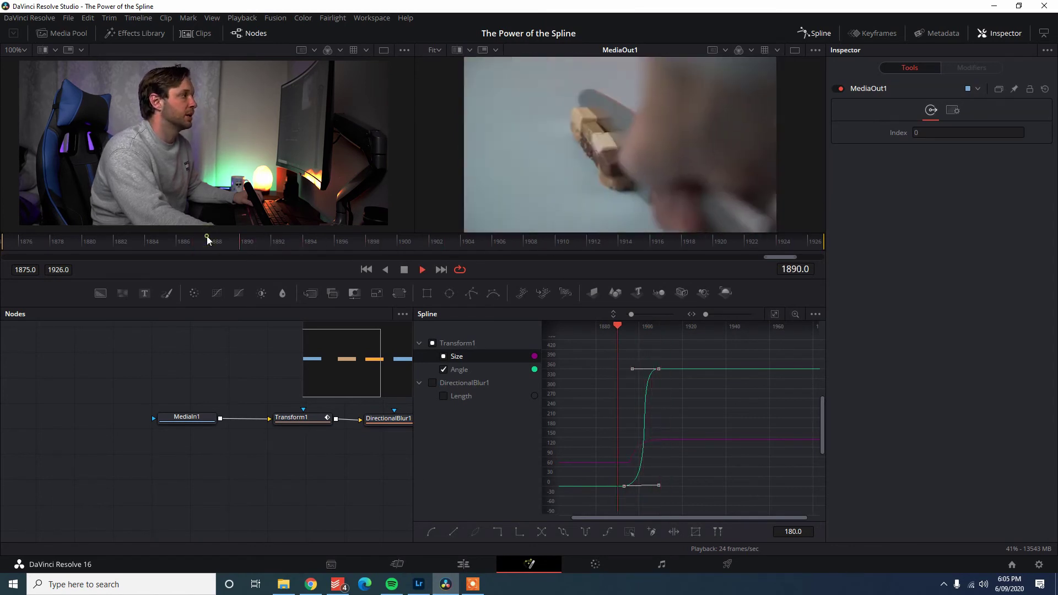
pyautogui.press('space')
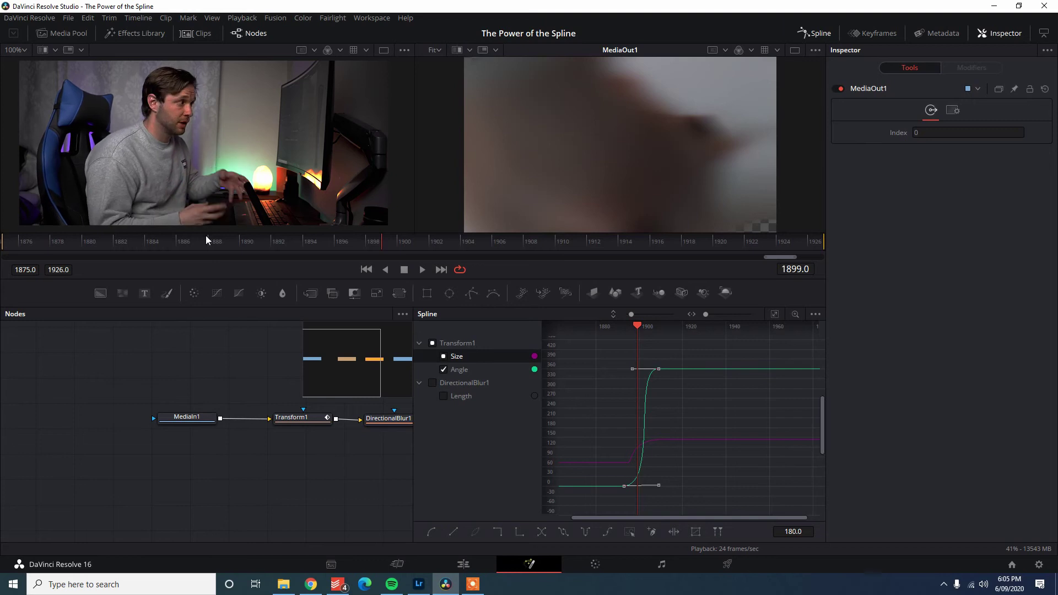